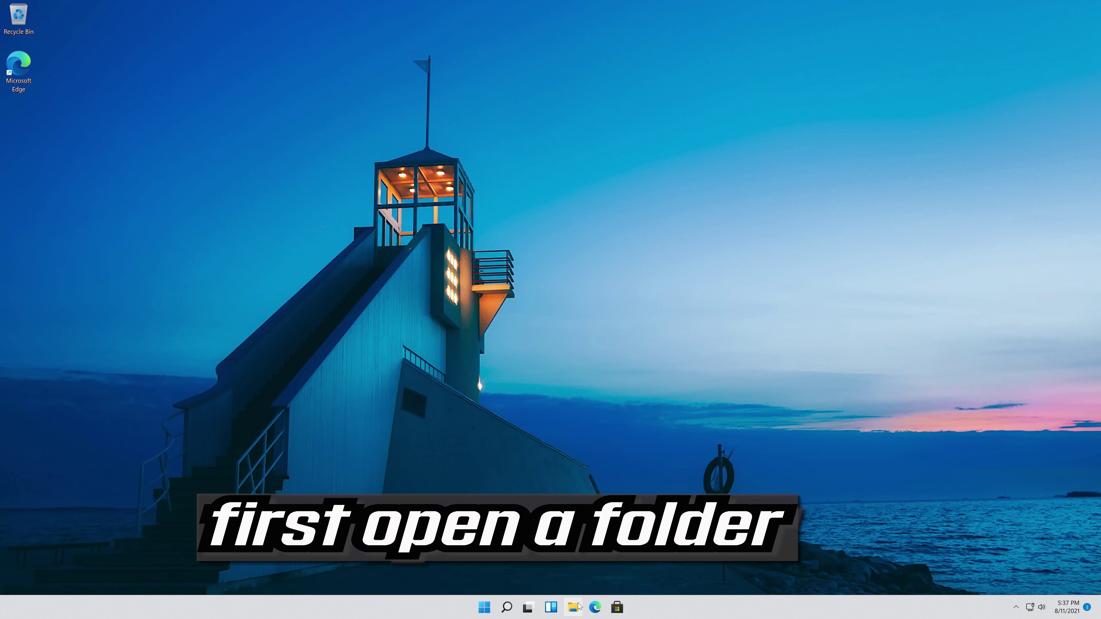
Open File Explorer on This PC and bring up the Samsung USB (E:) drive's context menu.
left_click(574, 607)
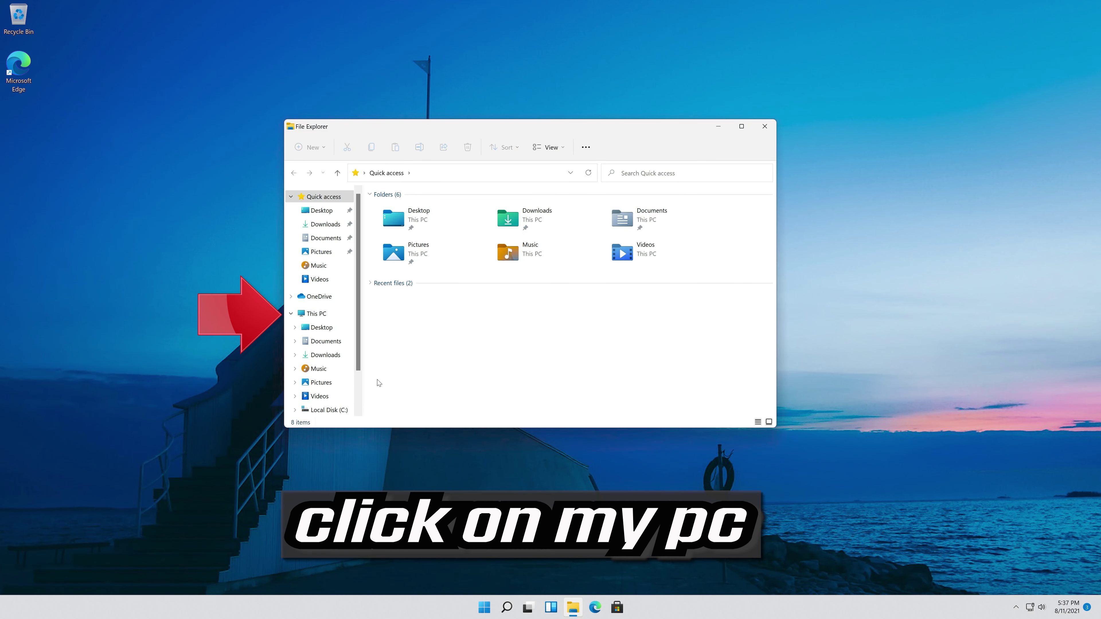
left_click(322, 314)
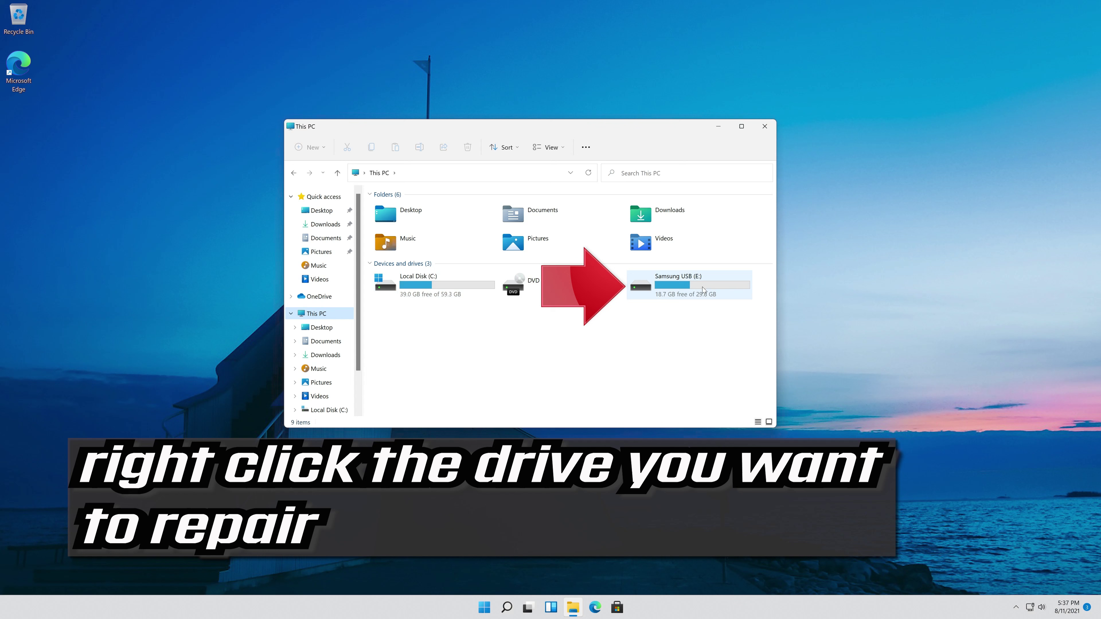
right_click(682, 290)
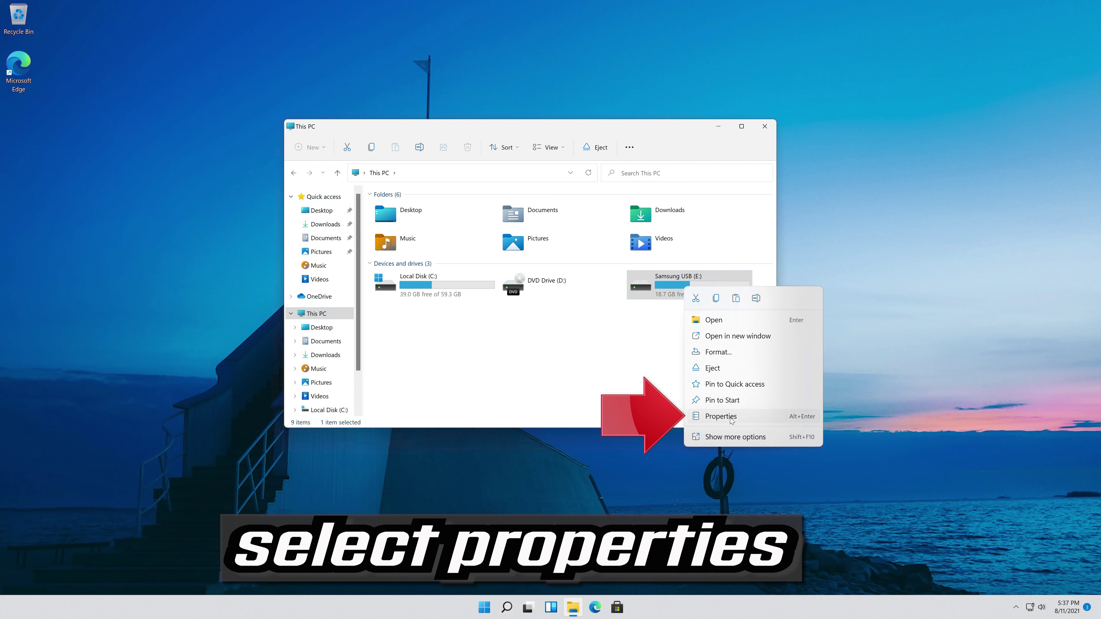
Run the error check from the E: drive's Properties Tools tab, choosing Scan and repair drive.
left_click(721, 417)
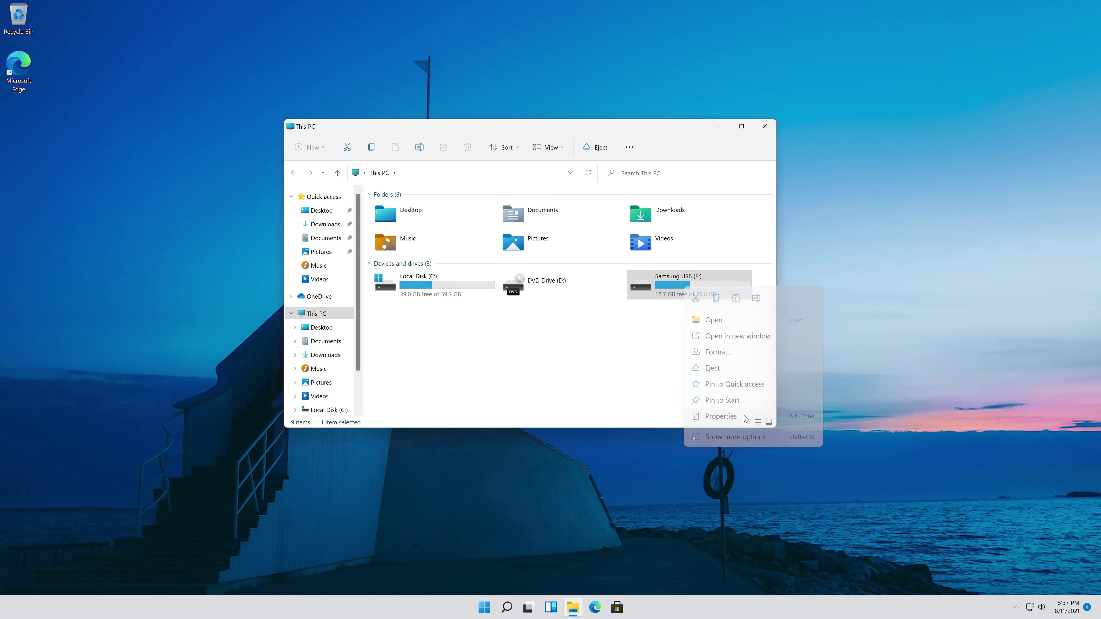
left_click_drag(952, 348, 503, 159)
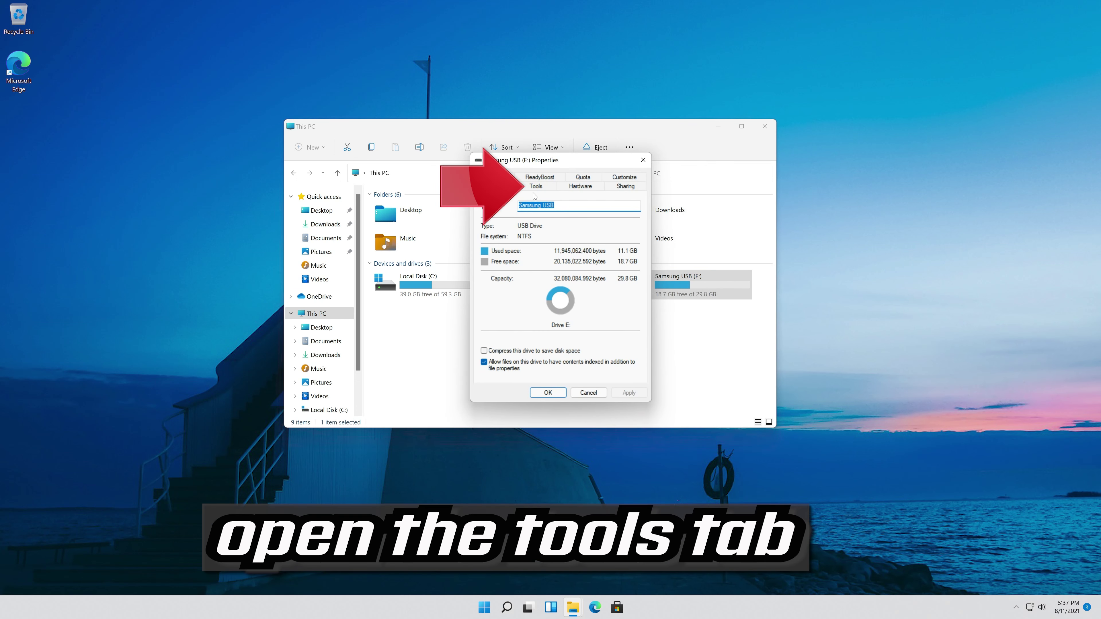
left_click(549, 186)
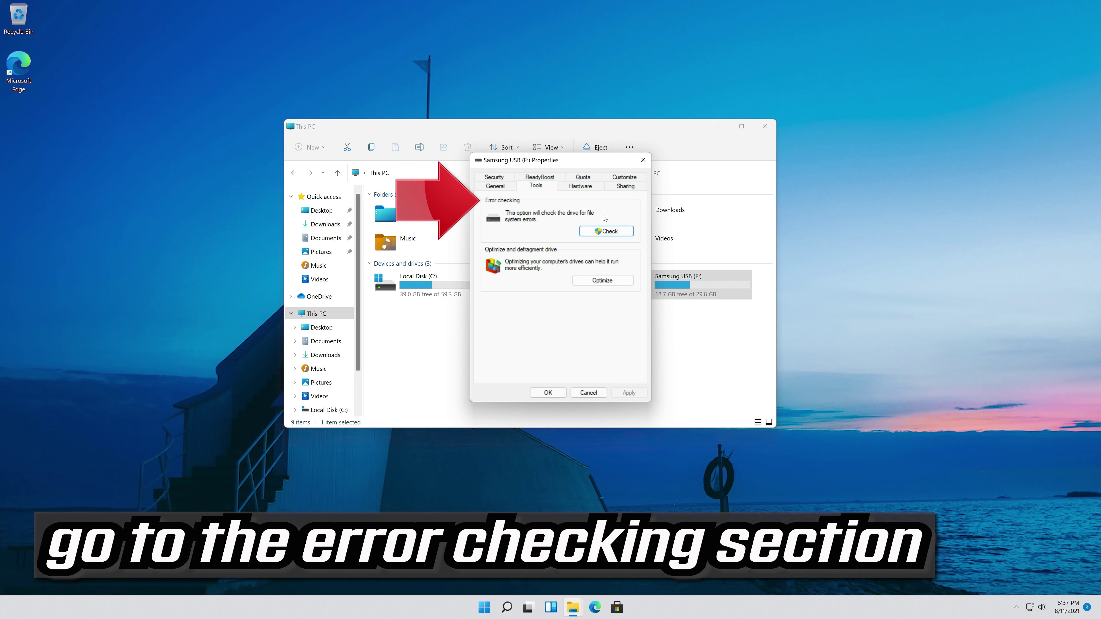
left_click(599, 230)
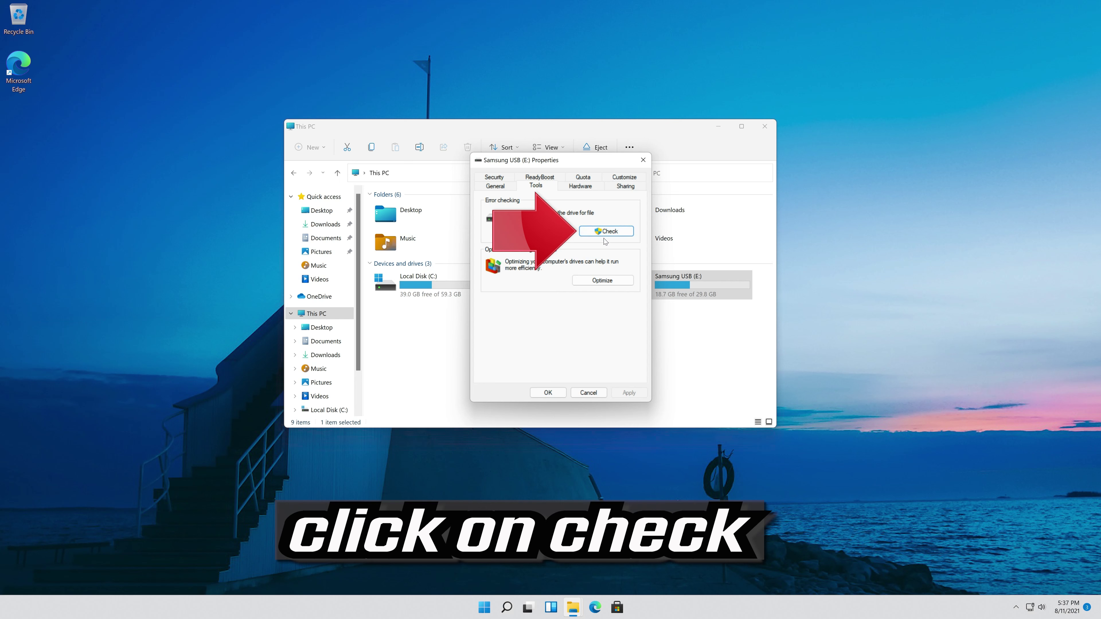
left_click(607, 234)
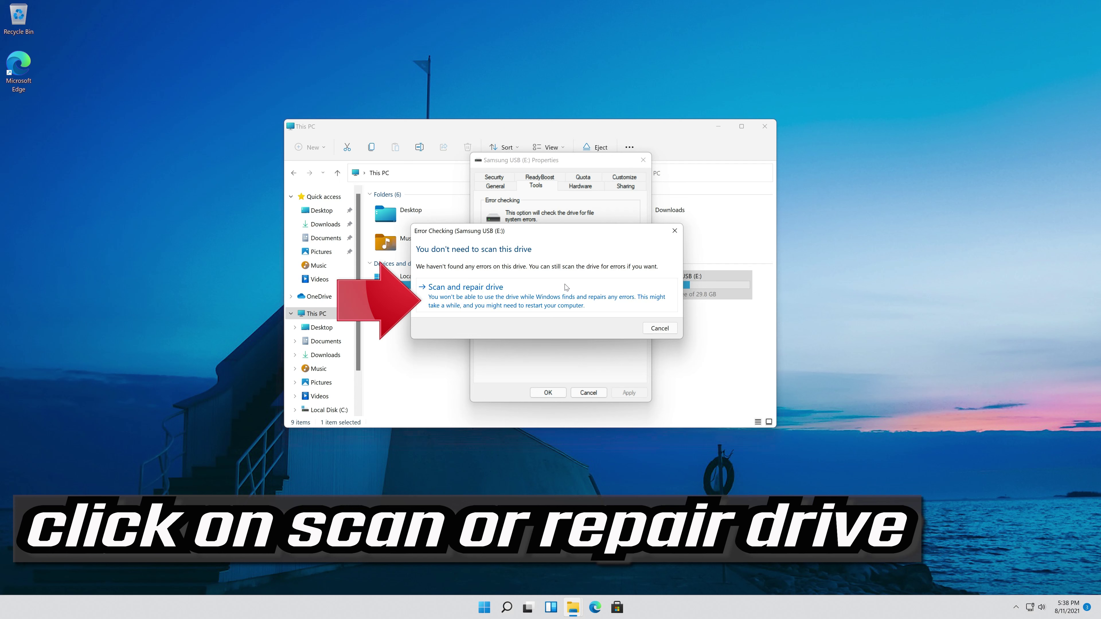
left_click(560, 291)
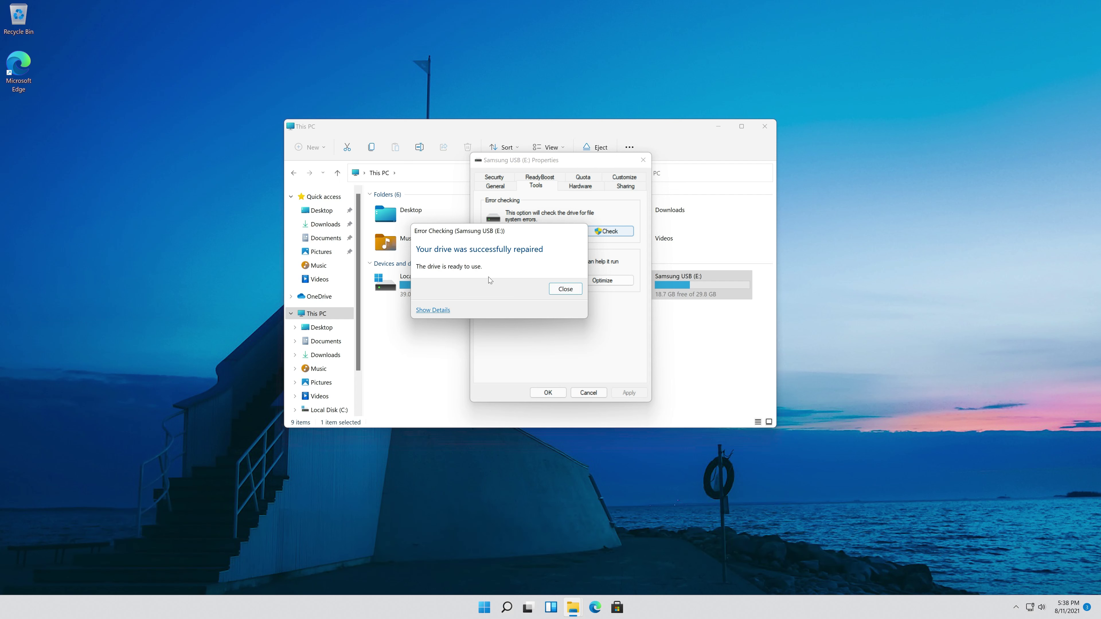
left_click(565, 289)
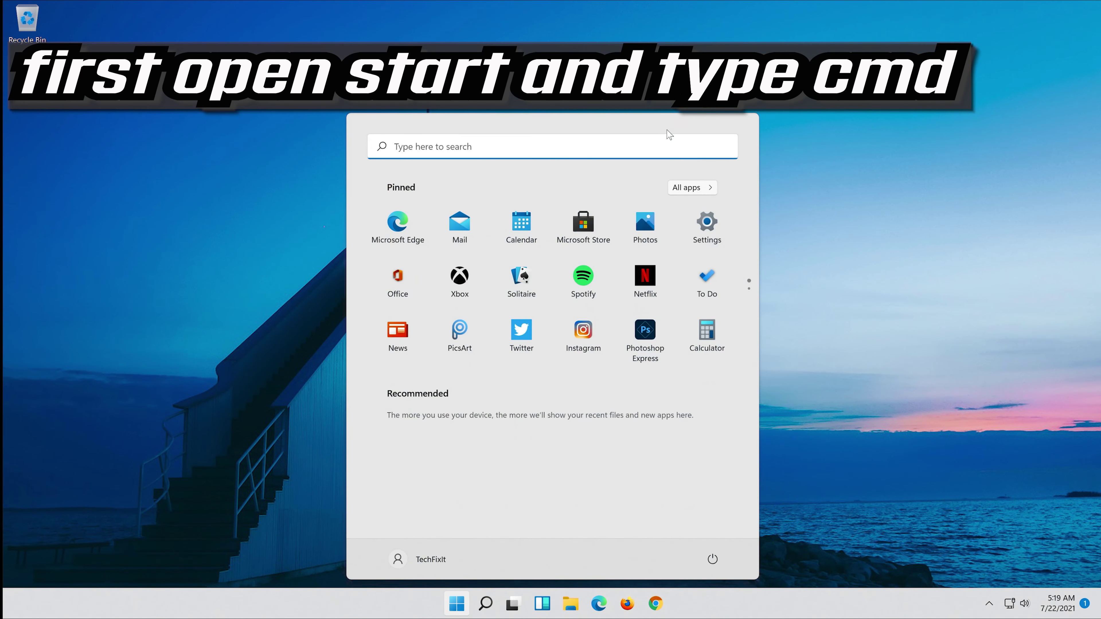
Search cmd in Start and run Command Prompt as administrator, approving the UAC prompt.
type("cmd")
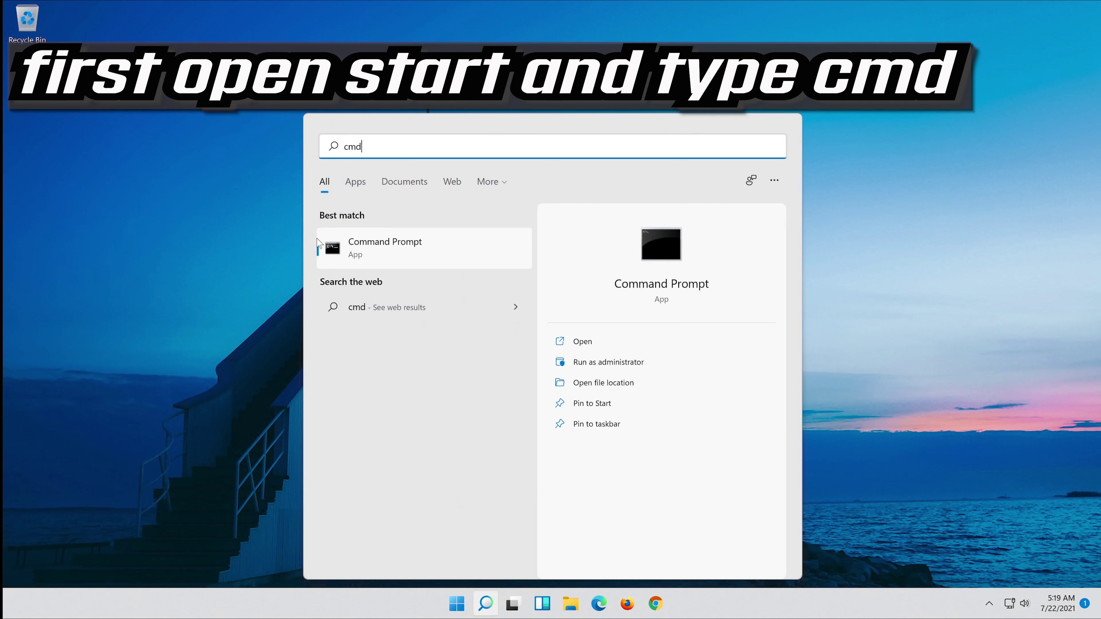
right_click(371, 246)
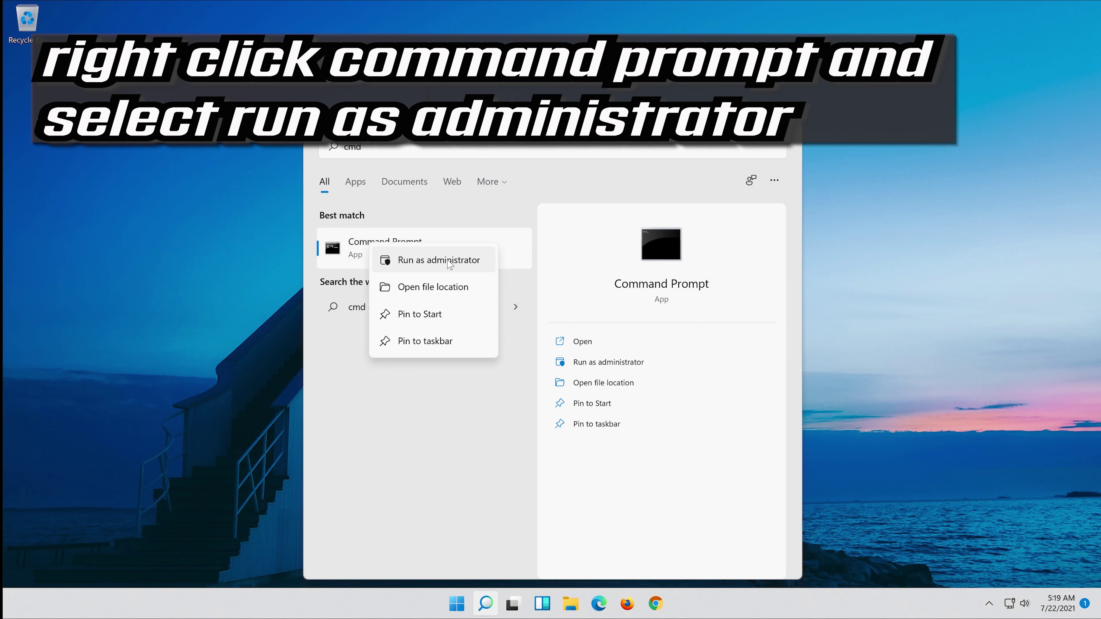
left_click(438, 261)
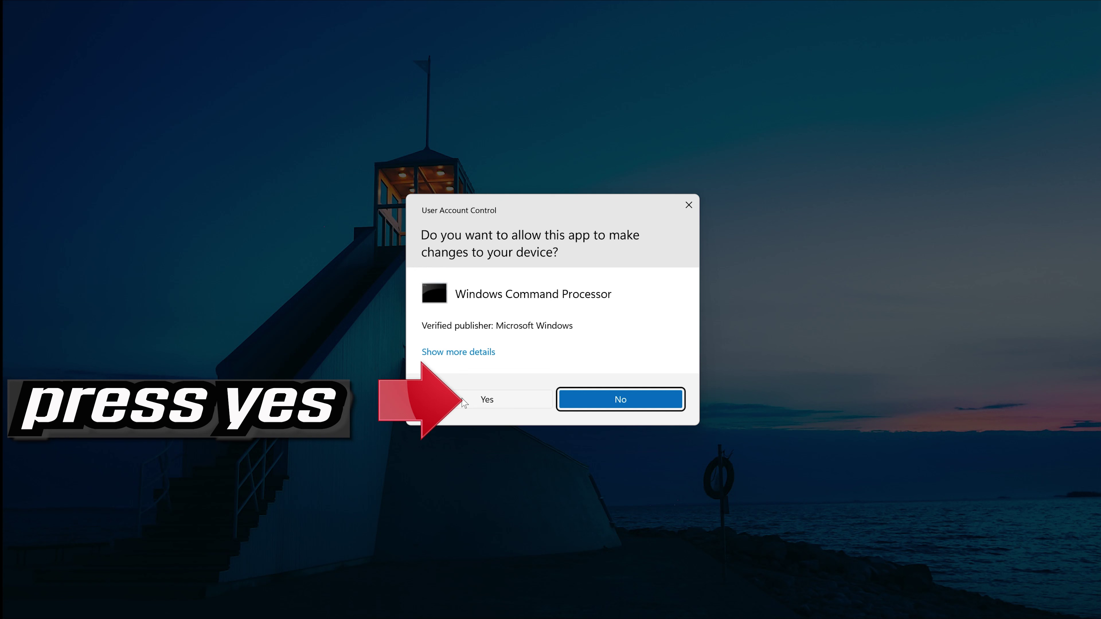
left_click(479, 402)
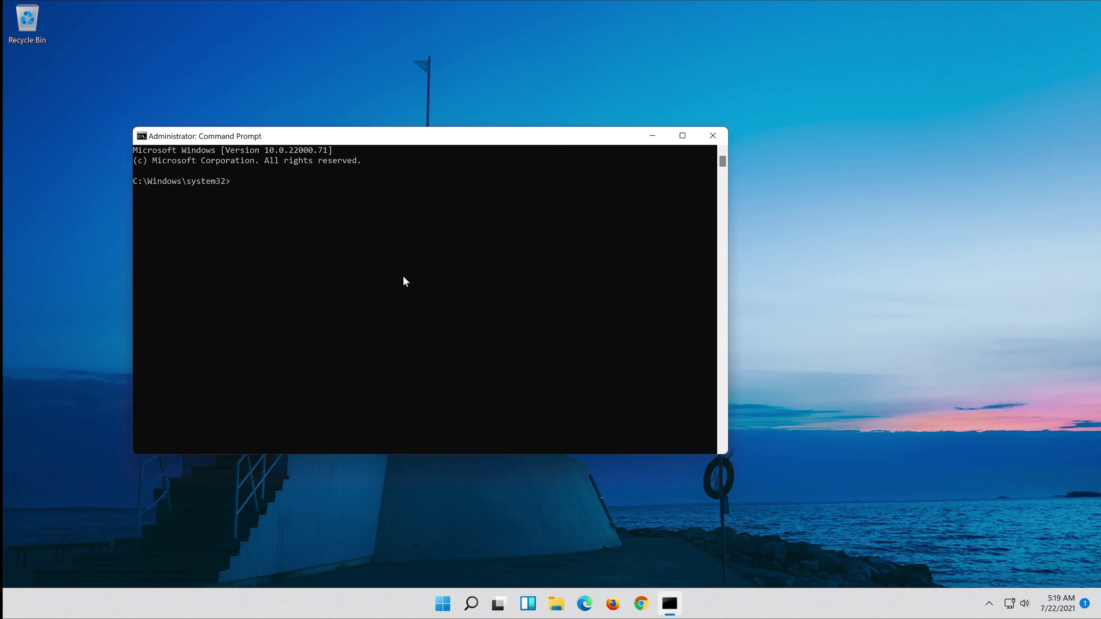
Run sfc /scannow until no integrity violations are reported, then exit Command Prompt.
left_click_drag(381, 139, 550, 142)
type("sfc")
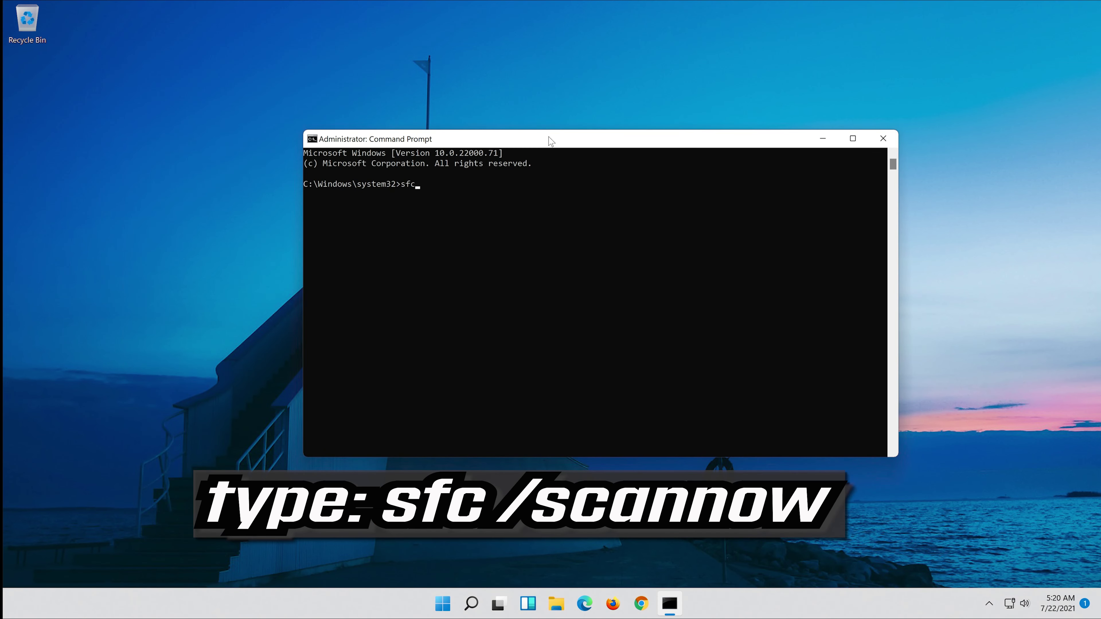
type(" /scannow")
key("Return")
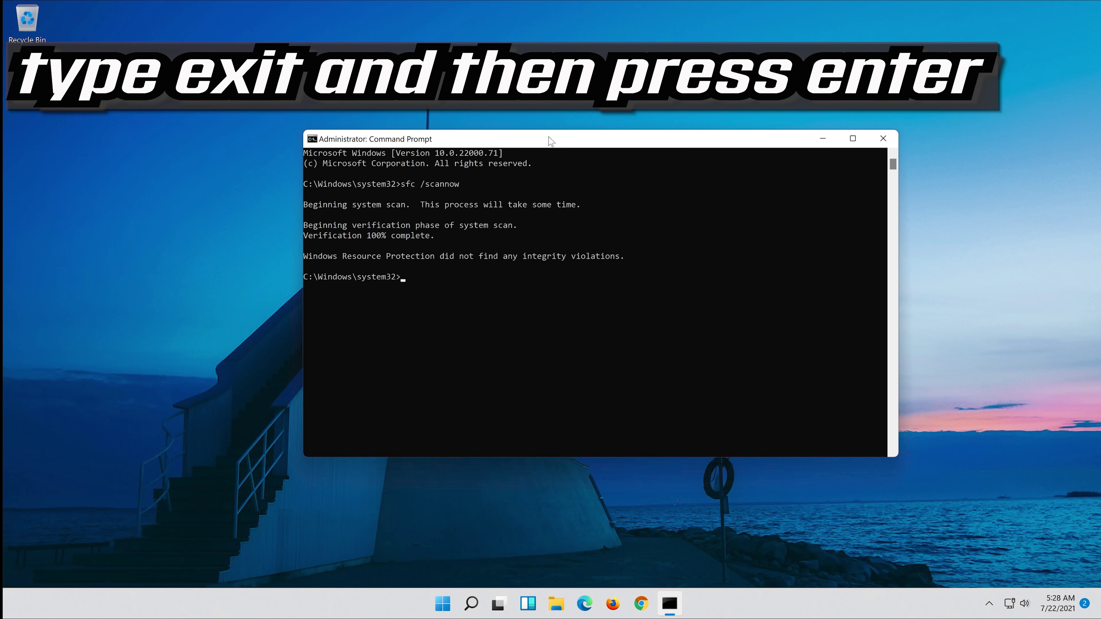
type("exit")
key("Return")
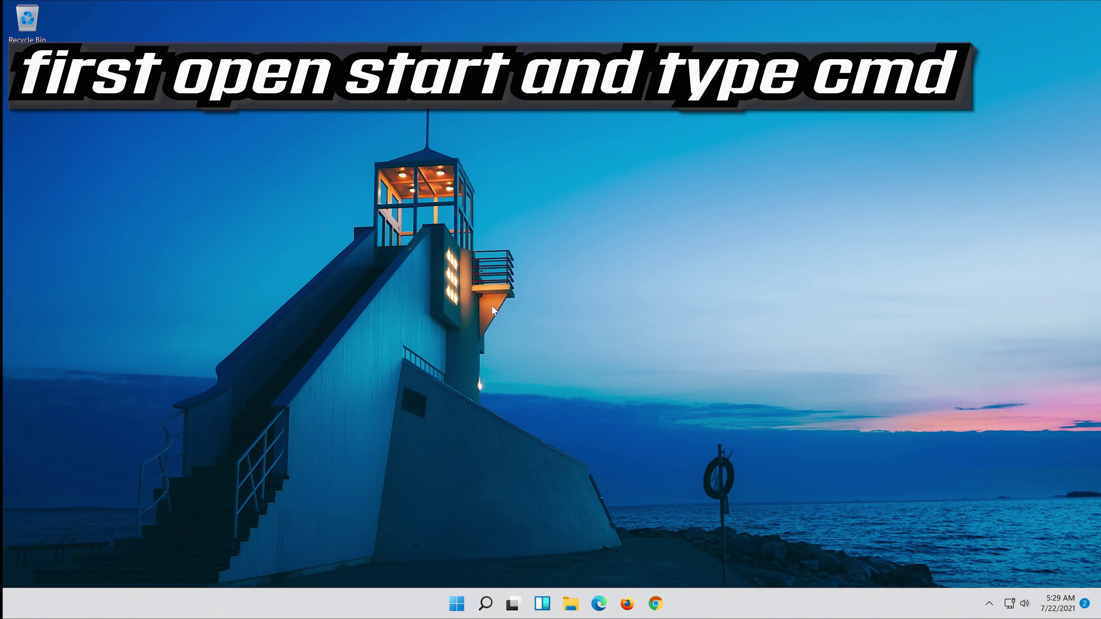
Relaunch an elevated Command Prompt from a Start search for cmd, approving UAC.
left_click(456, 611)
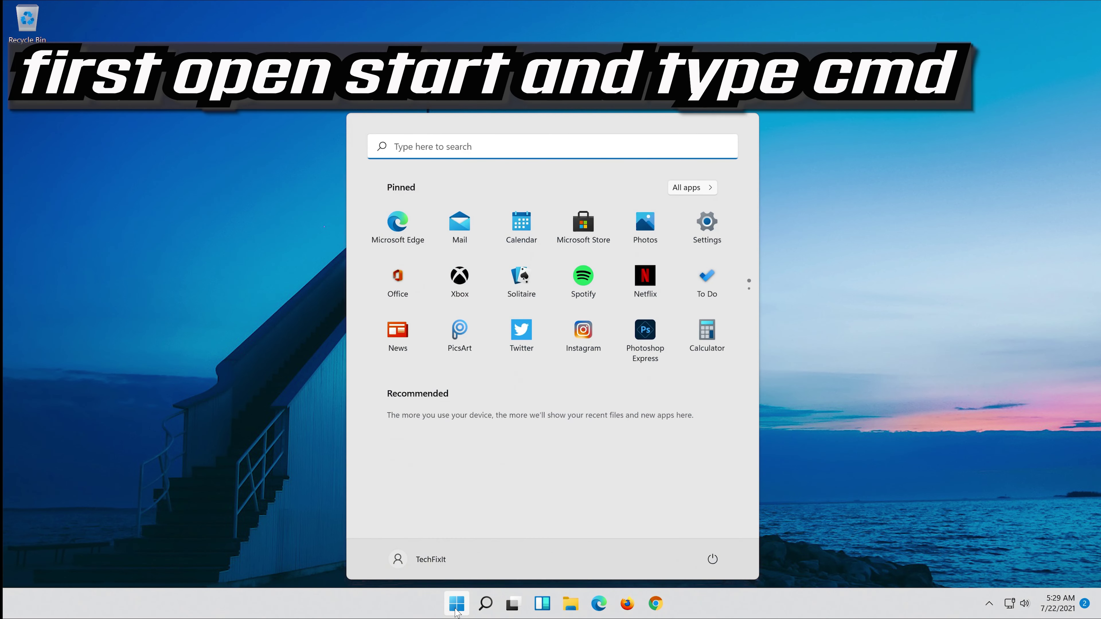
type("cmd")
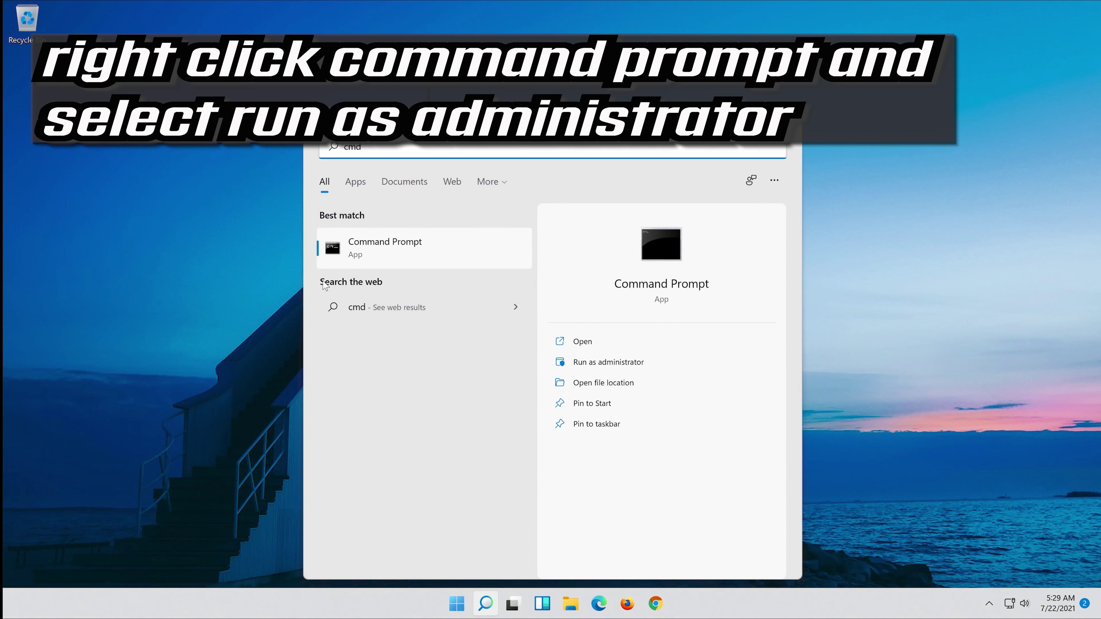
right_click(408, 241)
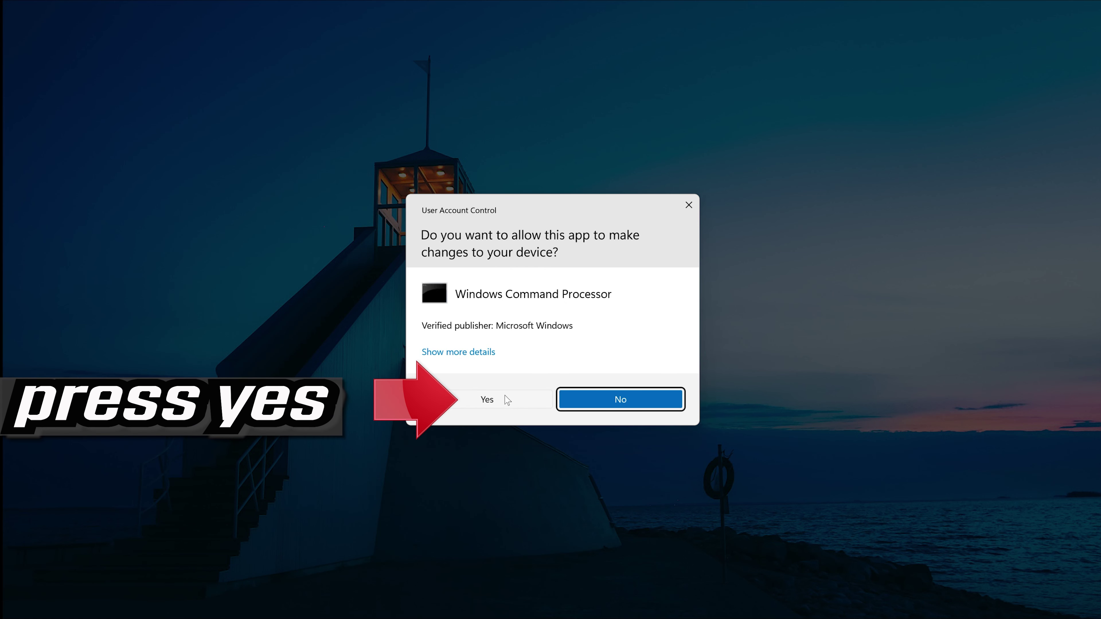
left_click(487, 399)
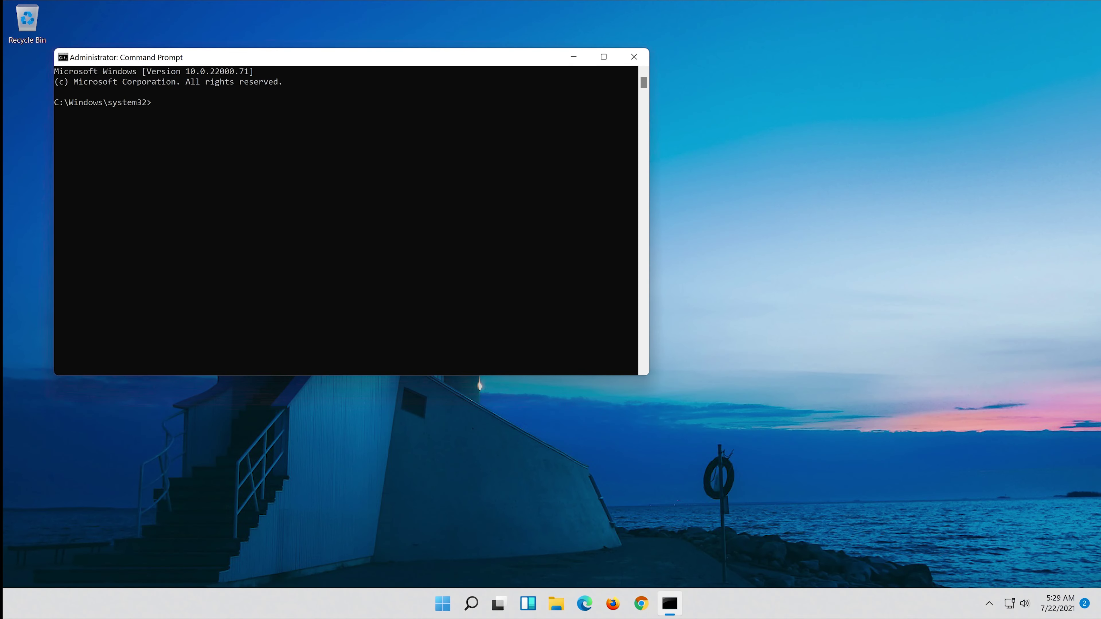
Run Dism /Online /Cleanup-Image /RestoreHealth to successful completion, then exit Command Prompt.
left_click_drag(328, 64, 554, 124)
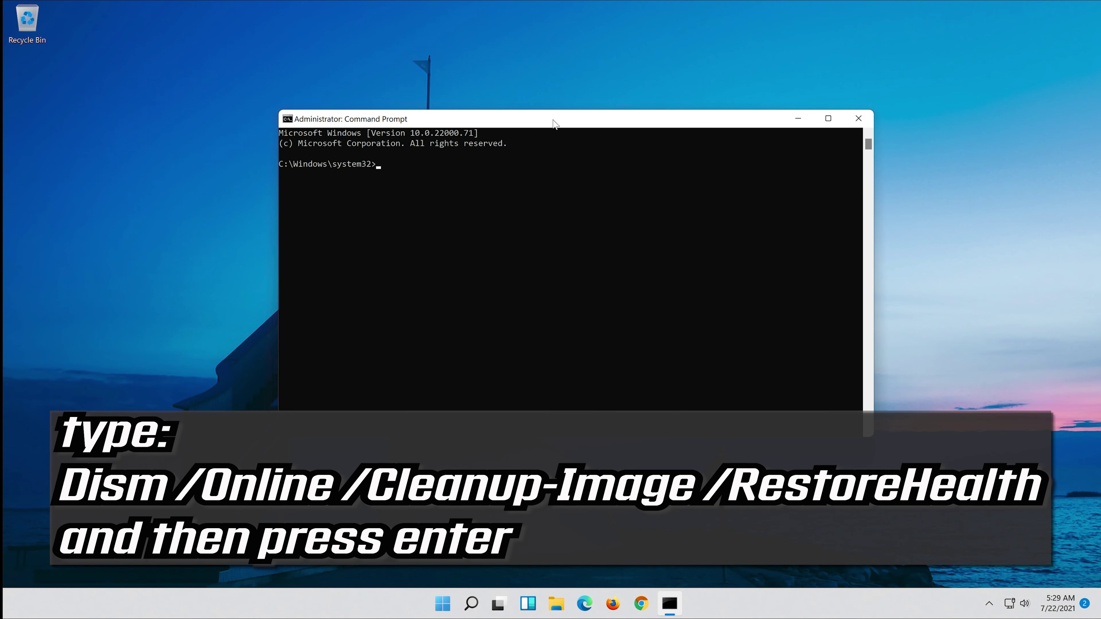
type("Dism /Online /Cleanup-Image /RestoreHealth")
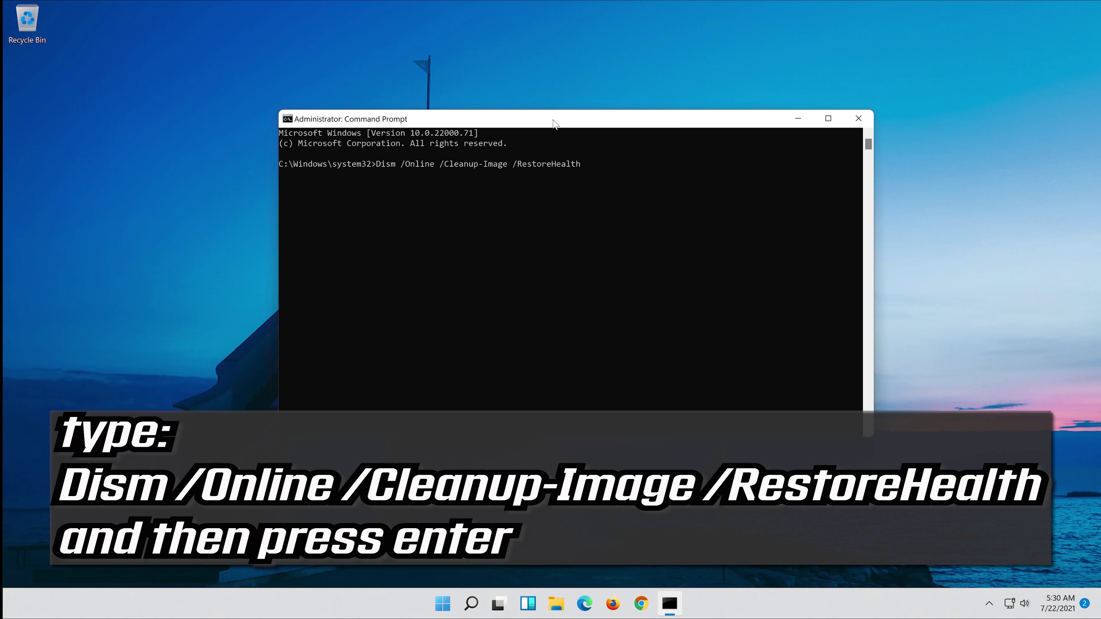
key("Return")
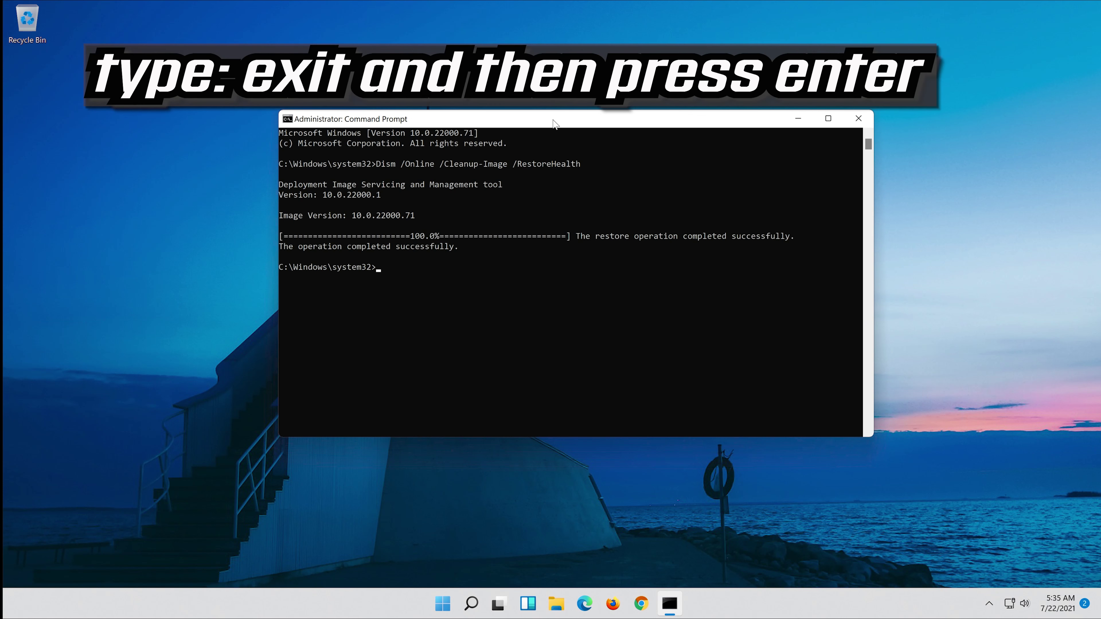
type("exit")
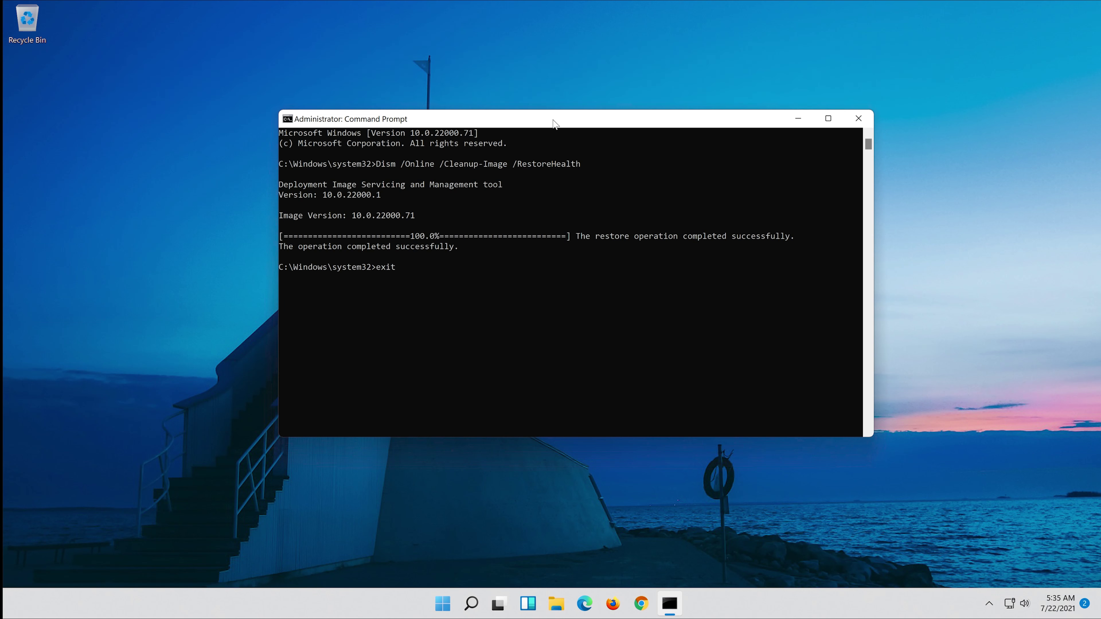
key("Return")
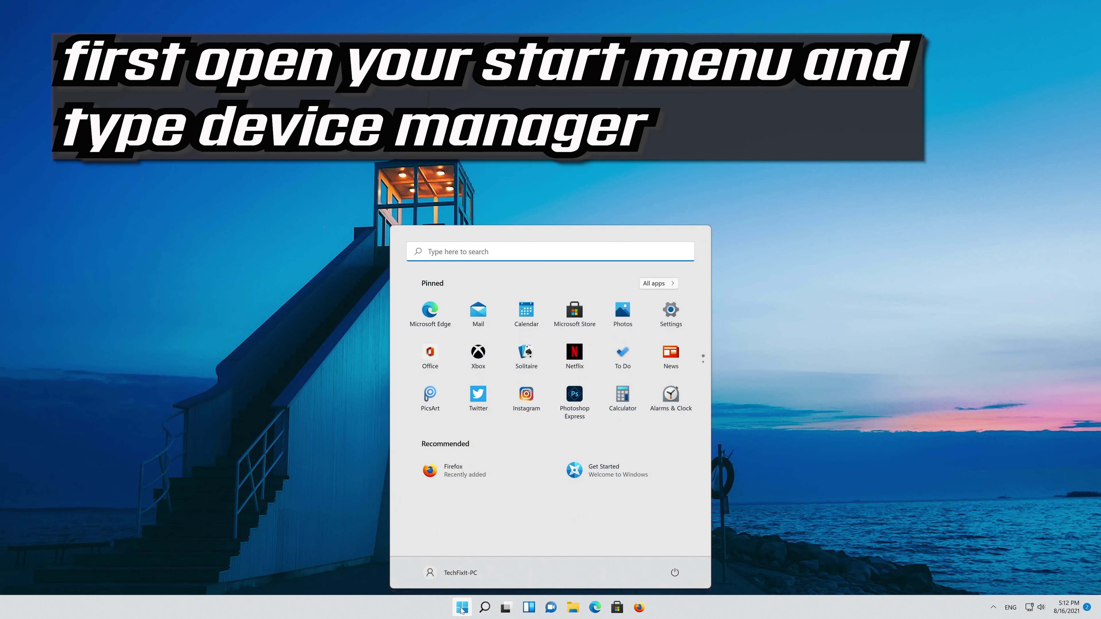
Search 'device manager', expand Display adapters and open the NVIDIA GeForce RTX 3080 Ti's Properties.
type("device mana")
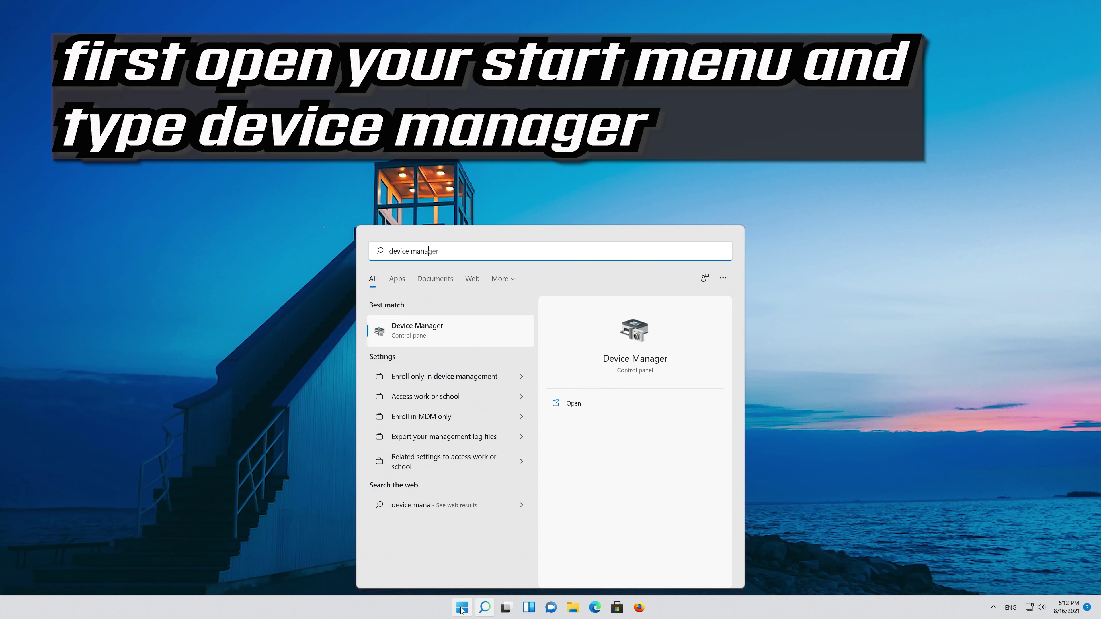
type("ger")
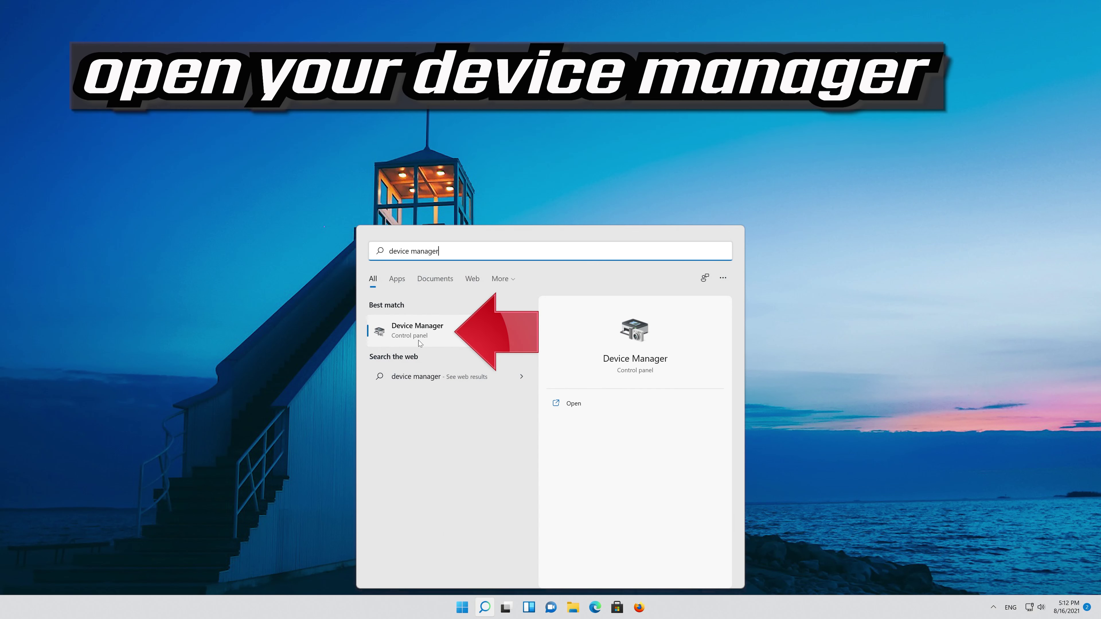
left_click(439, 333)
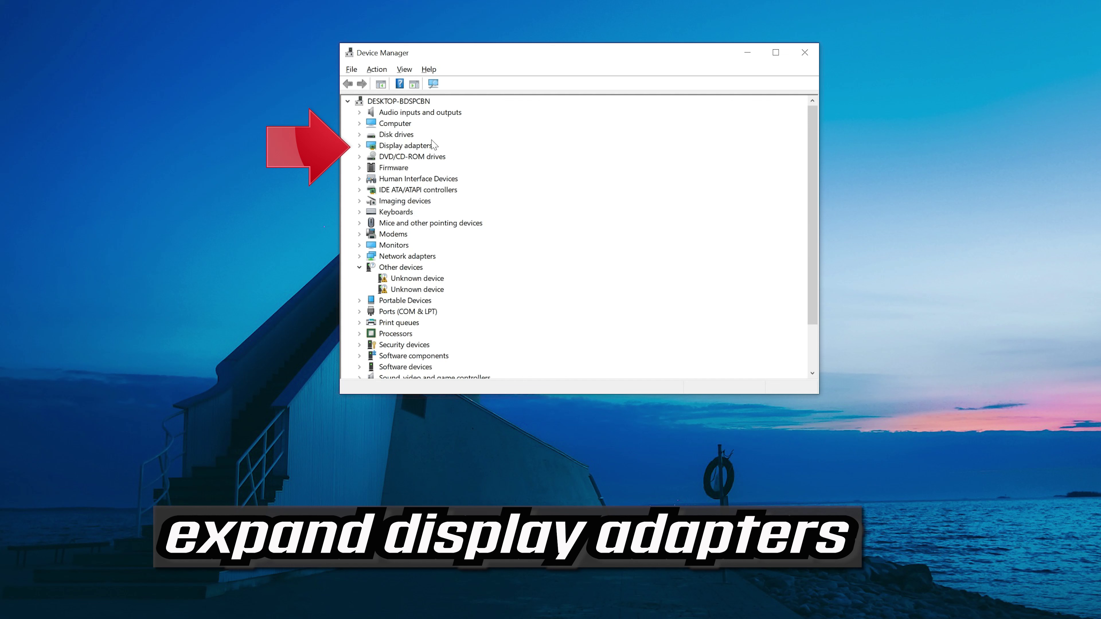
left_click(360, 146)
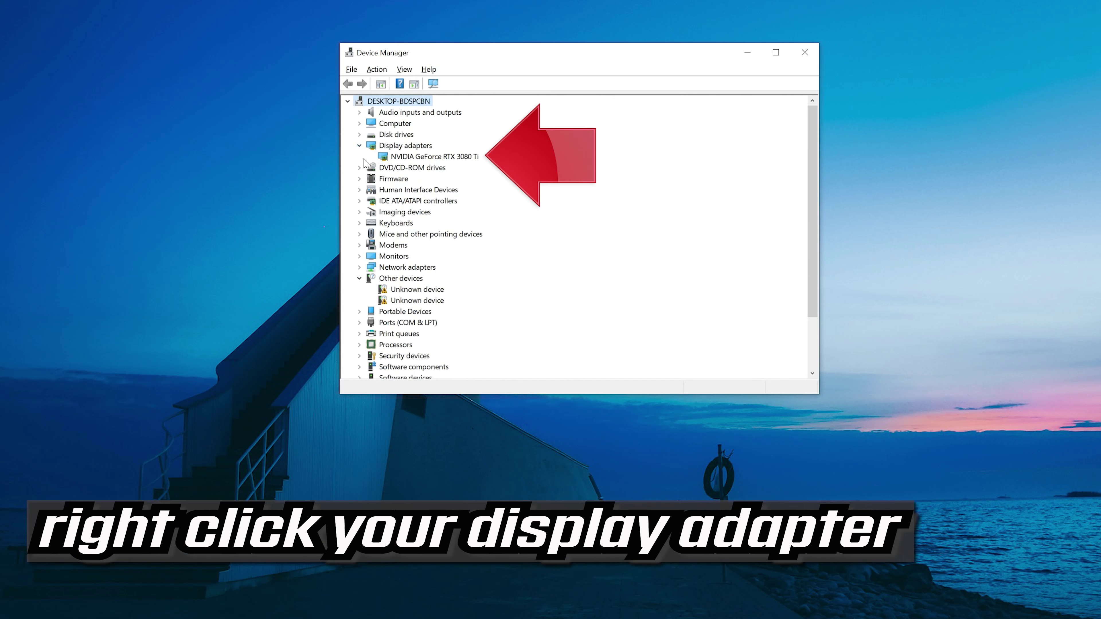
right_click(459, 159)
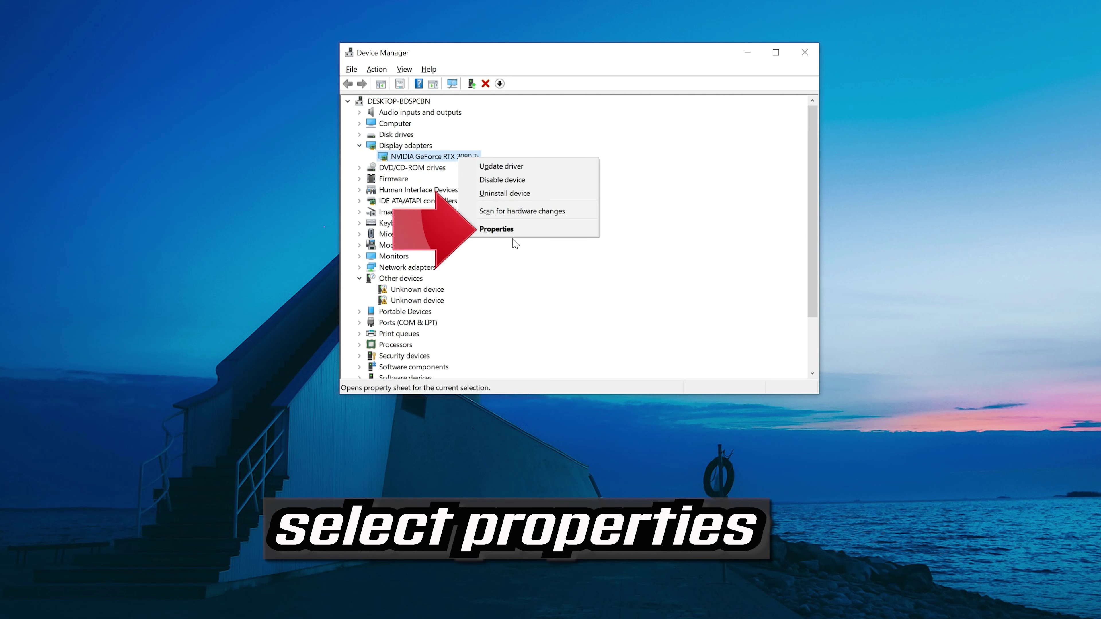
left_click(527, 230)
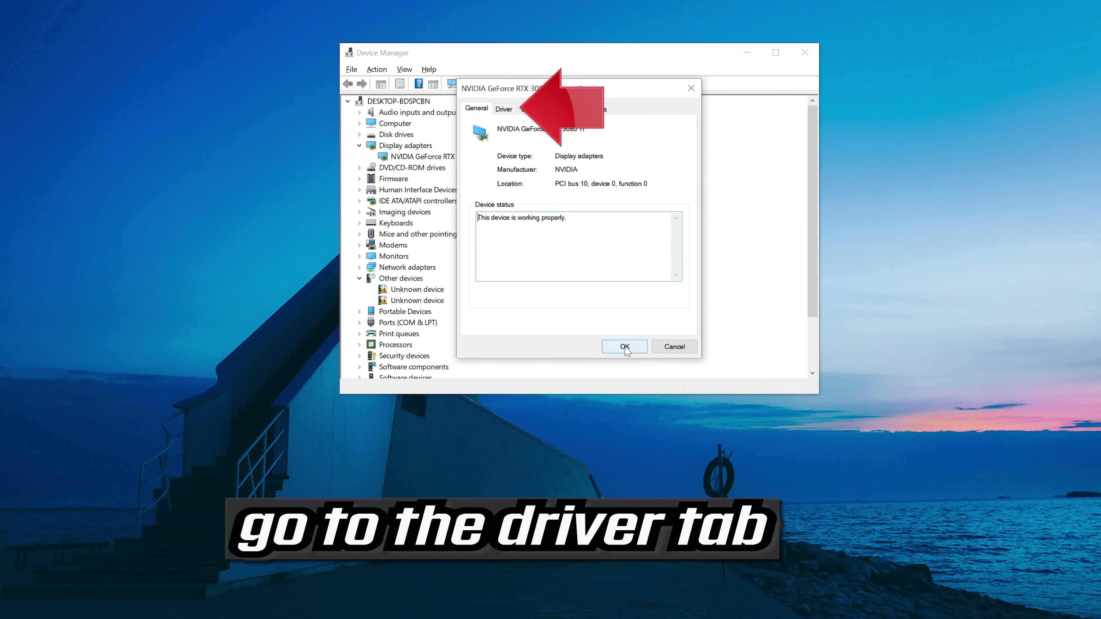
Search automatically for a newer RTX 3080 Ti driver from the Driver tab; the best is already installed.
left_click(505, 110)
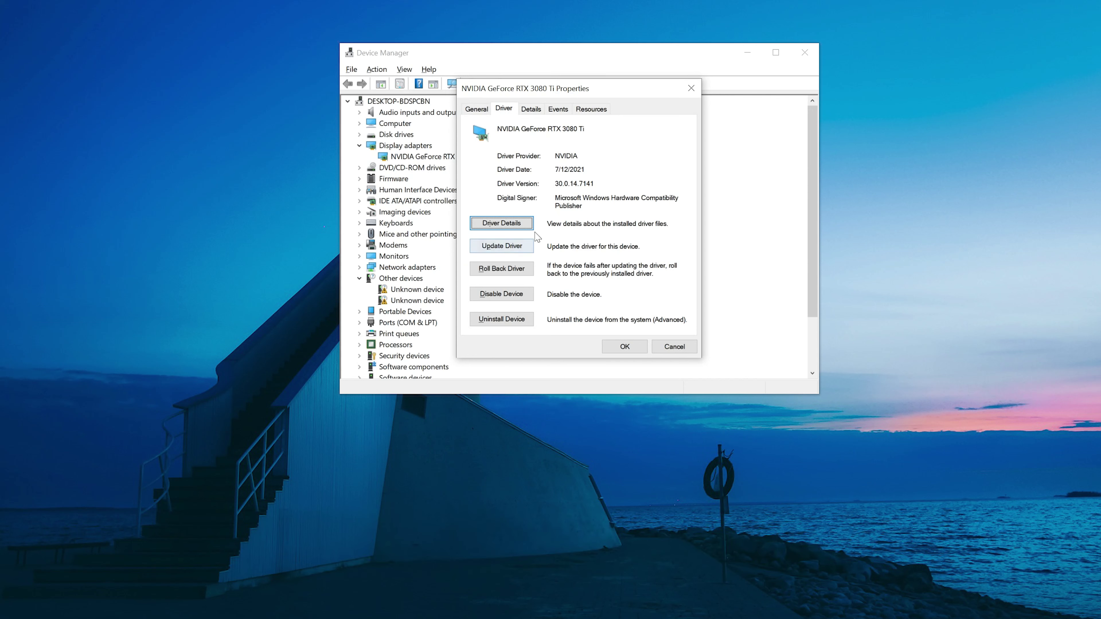
left_click(487, 249)
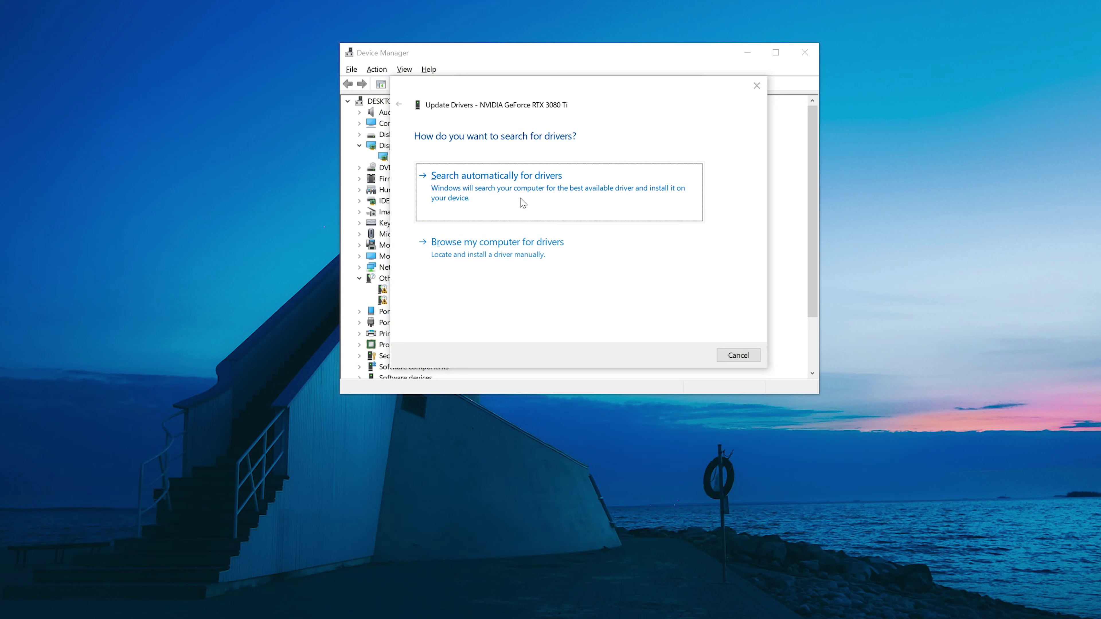
left_click(523, 203)
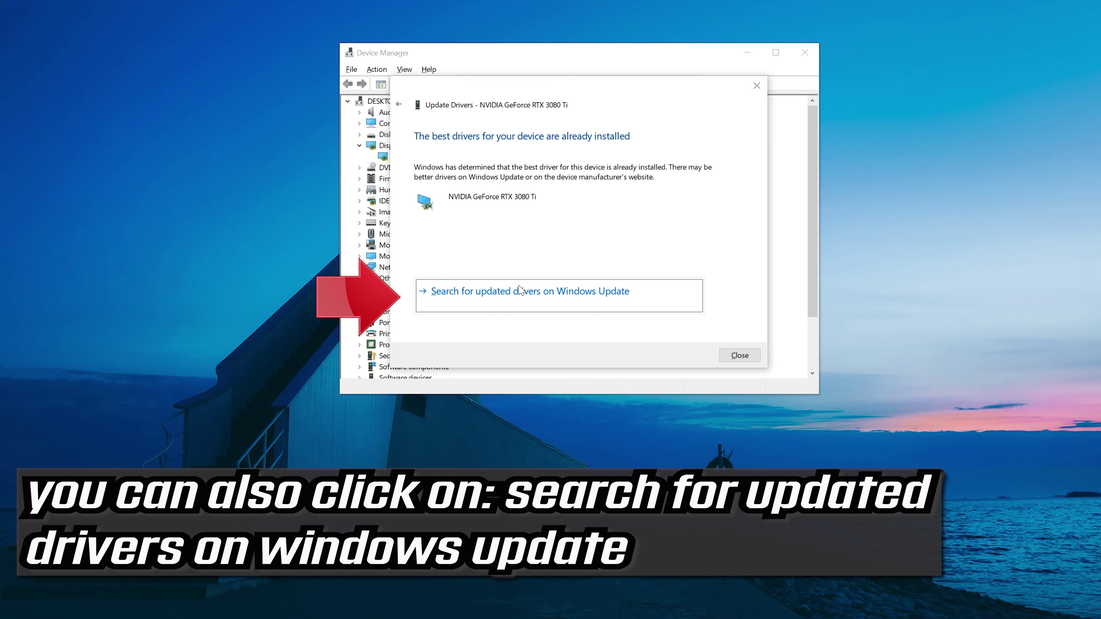
left_click(740, 356)
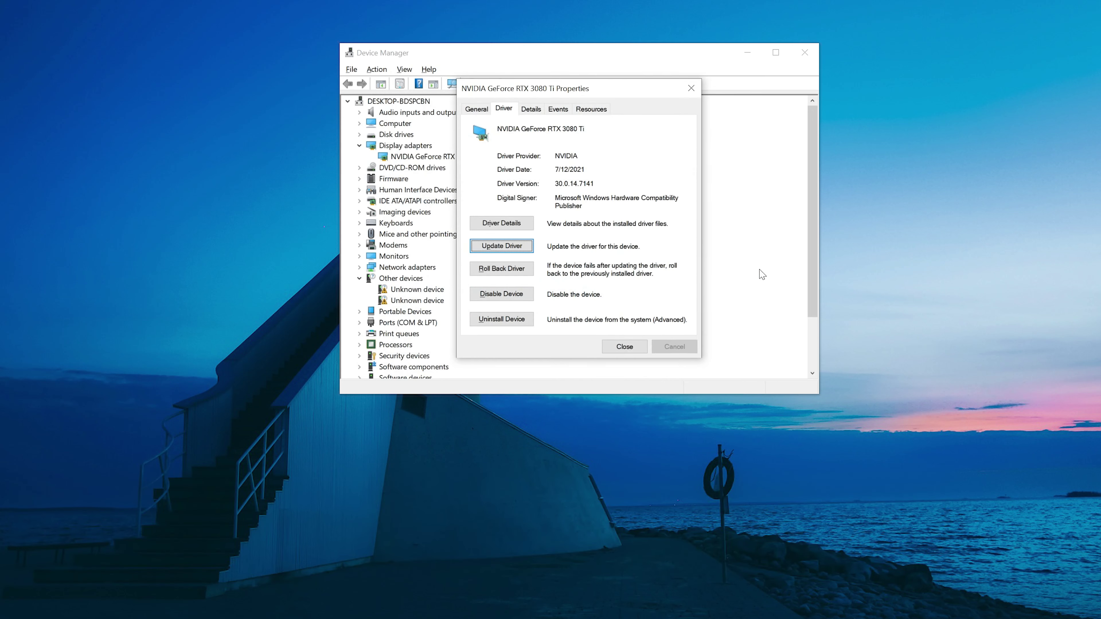
Close the GPU properties, open Settings and go to the Windows Update page.
left_click(691, 88)
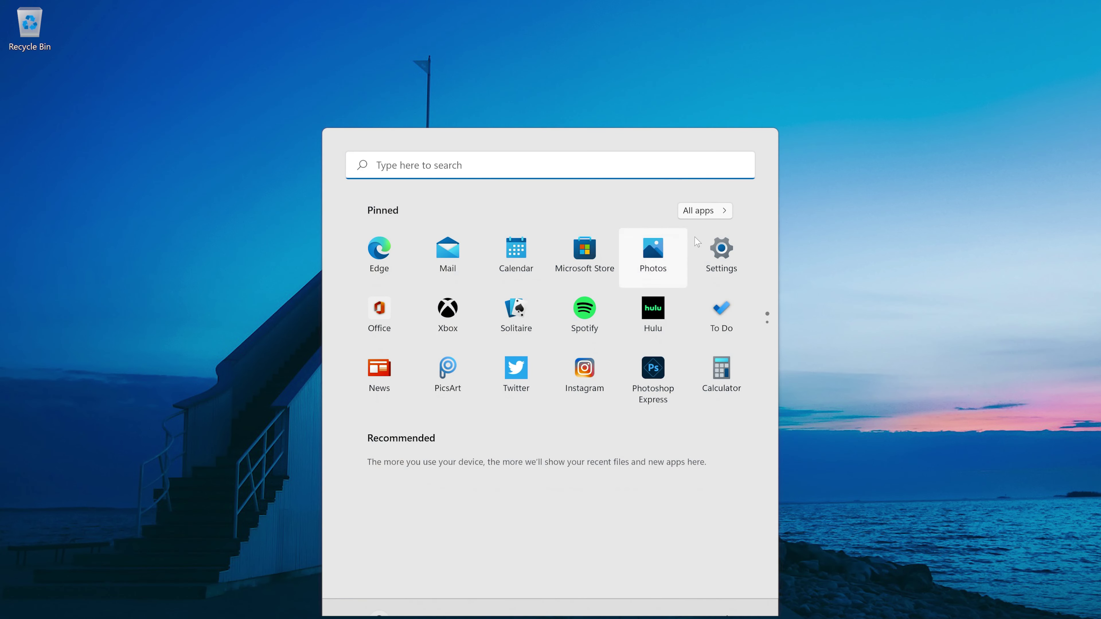
left_click(718, 277)
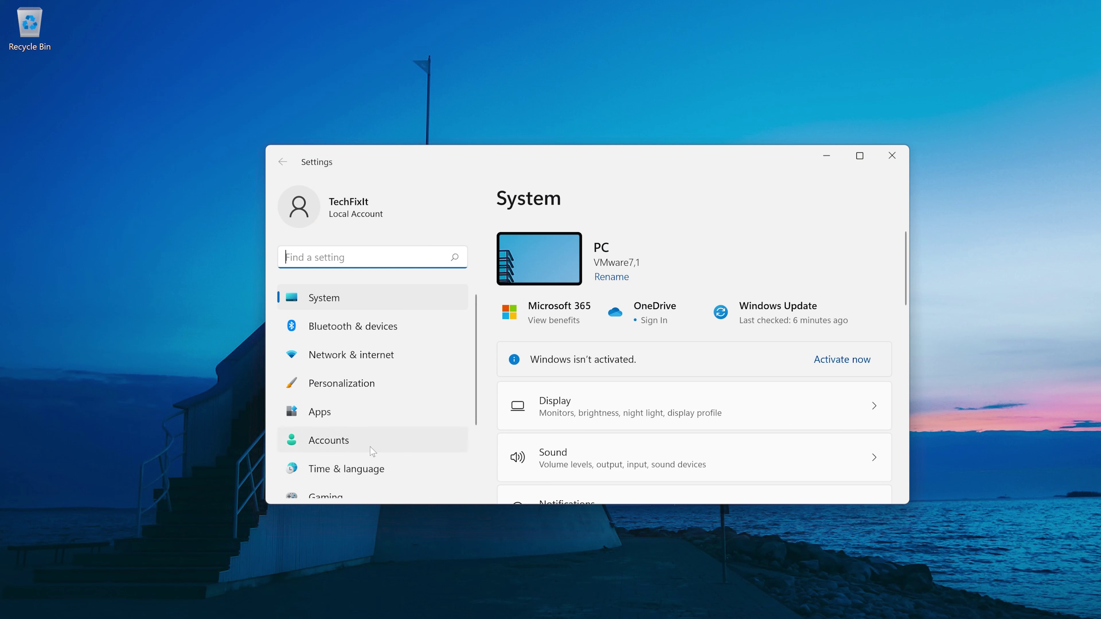
scroll(372, 451, "down", 3)
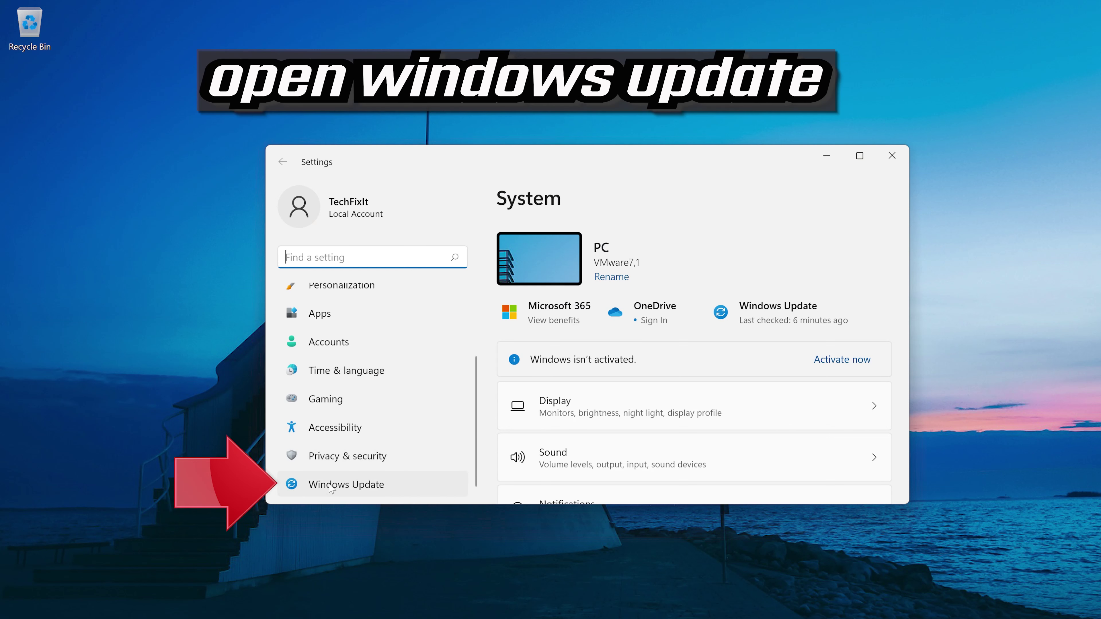
left_click(384, 485)
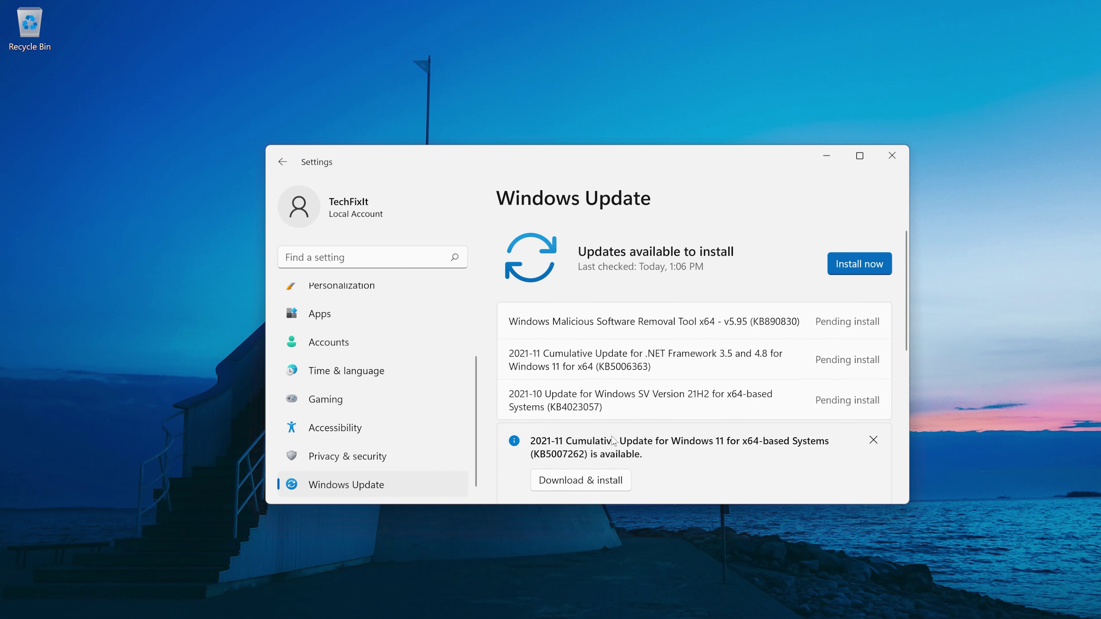
Go through Windows Update Advanced options to Recovery and confirm Restart now for Advanced startup.
scroll(612, 442, "down", 5)
scroll(615, 442, "down", 3)
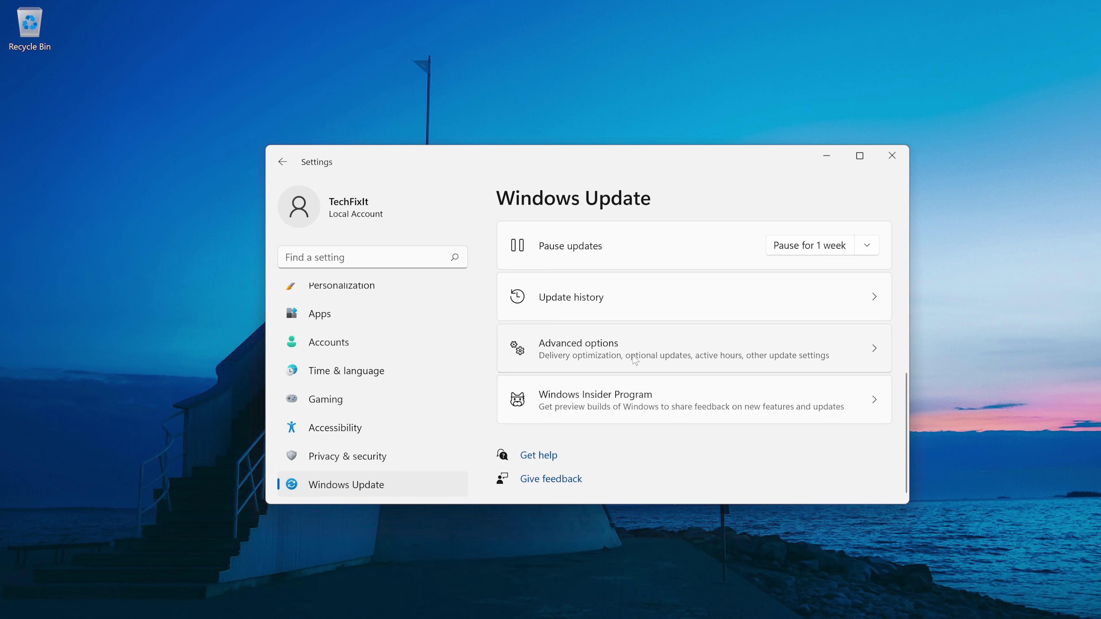
left_click(634, 359)
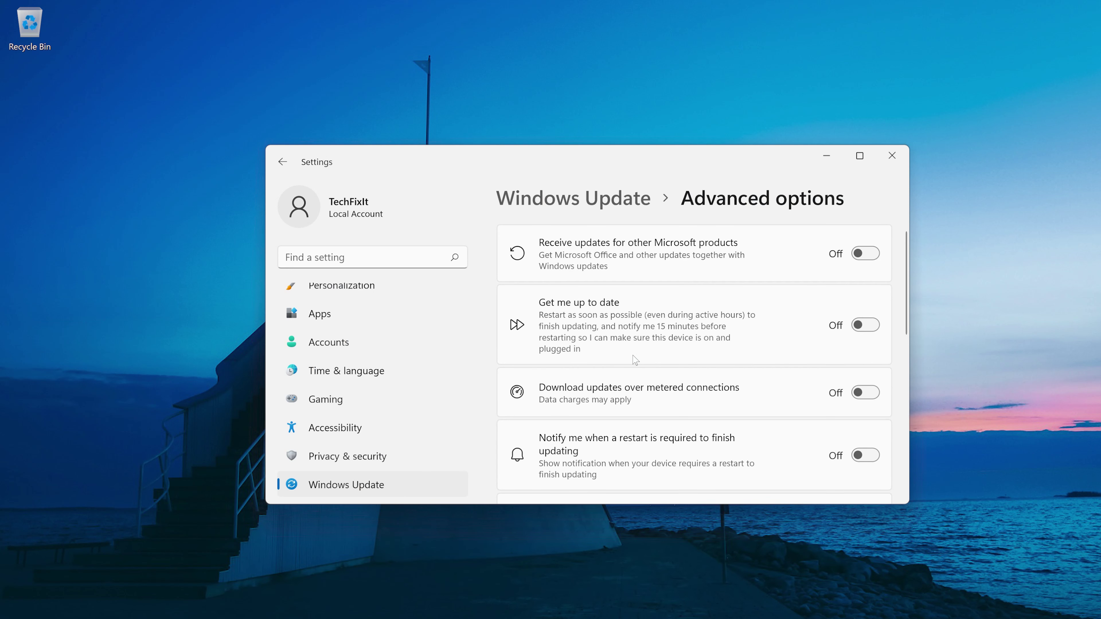
scroll(636, 360, "down", 8)
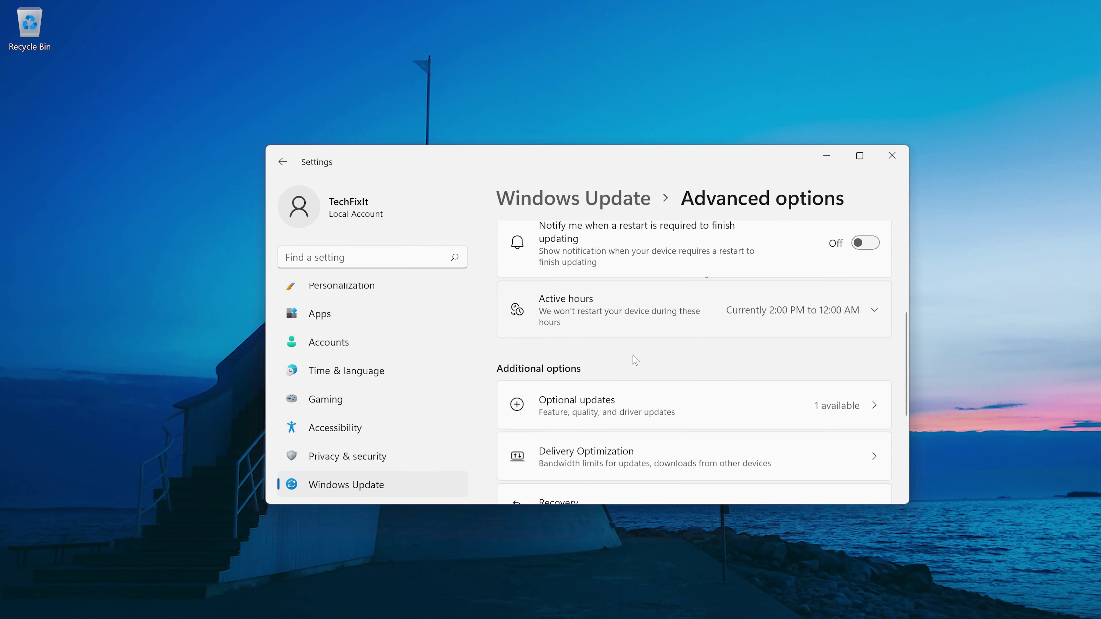
scroll(636, 360, "down", 1)
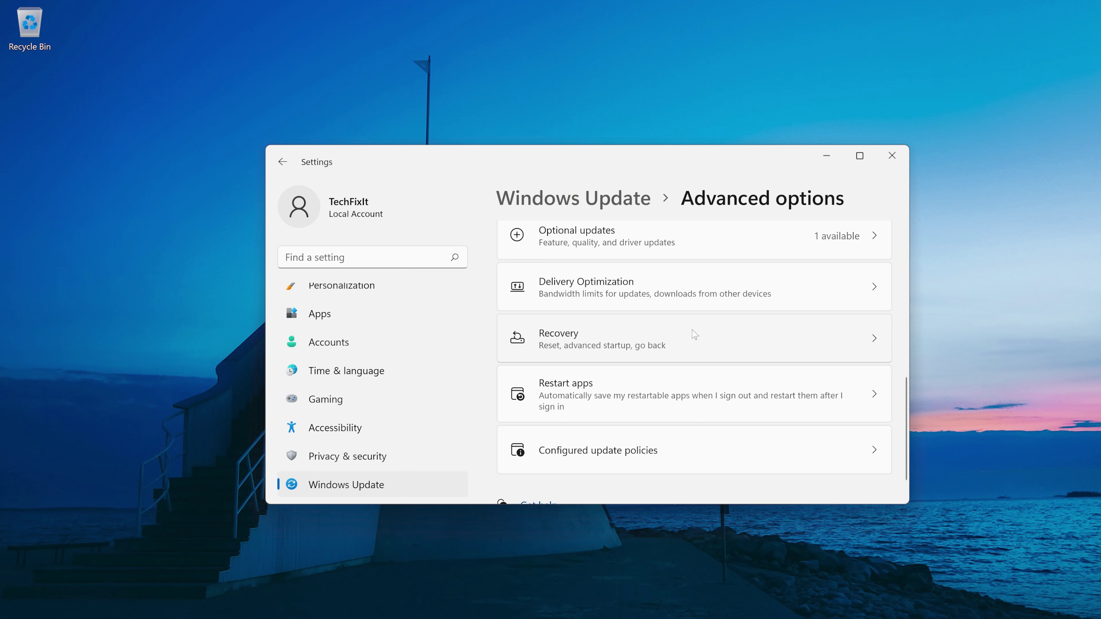
left_click(662, 345)
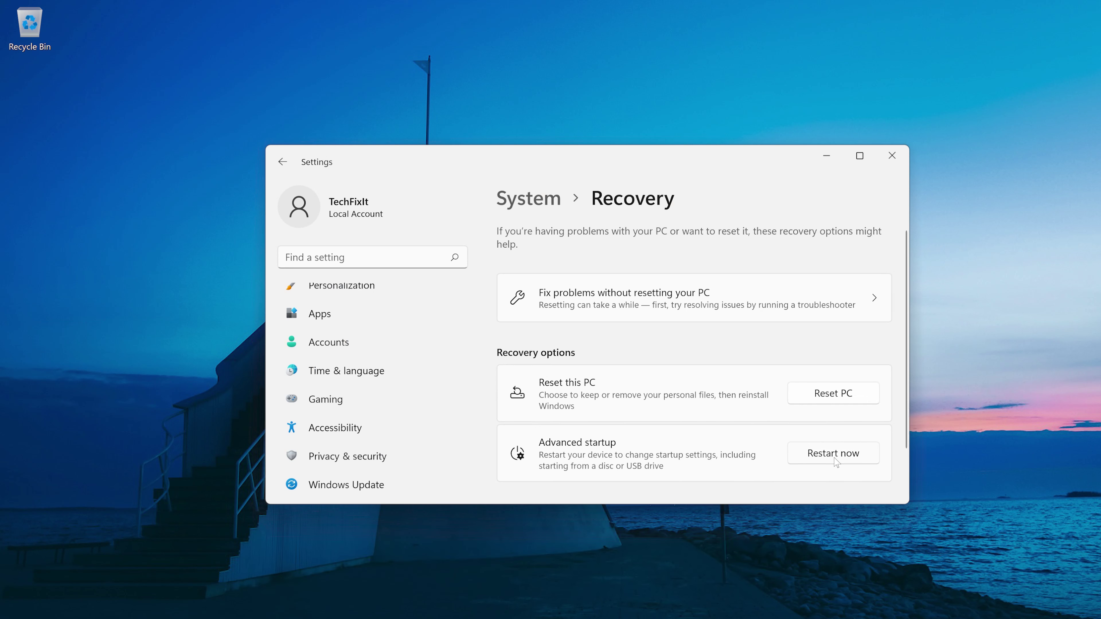
left_click(834, 455)
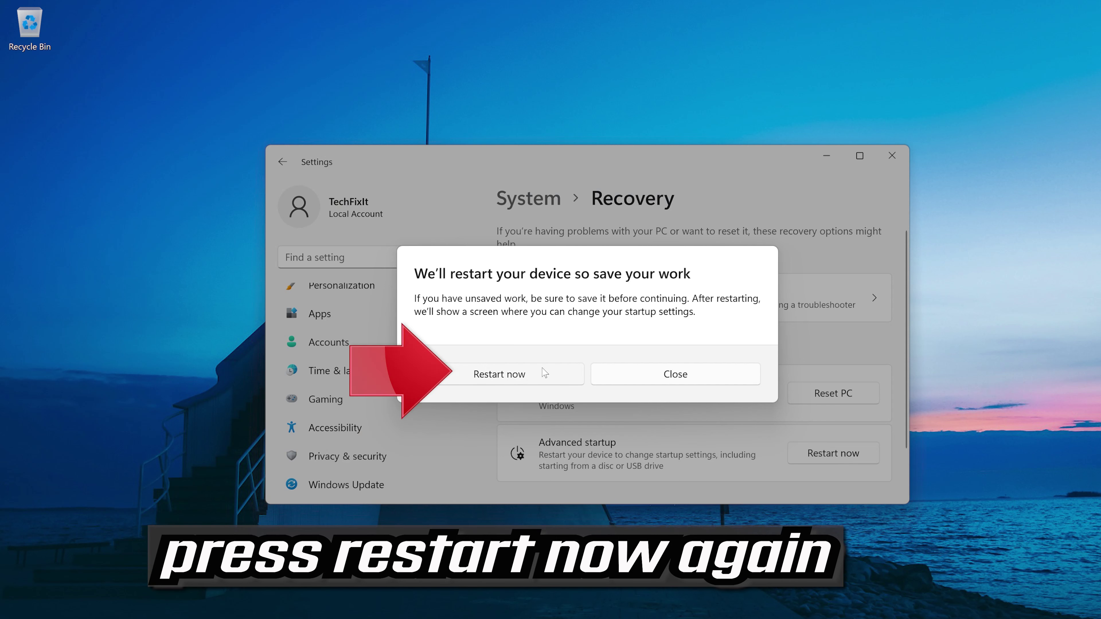
left_click(523, 376)
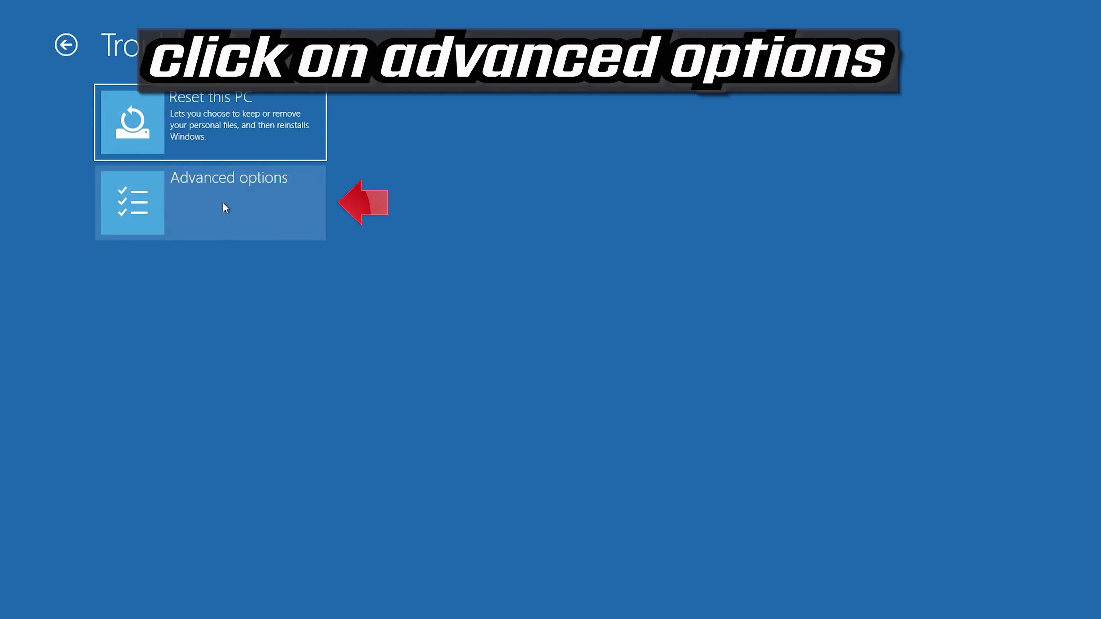
Go to Advanced options, then Startup Settings, and restart to choose Safe Mode.
left_click(223, 203)
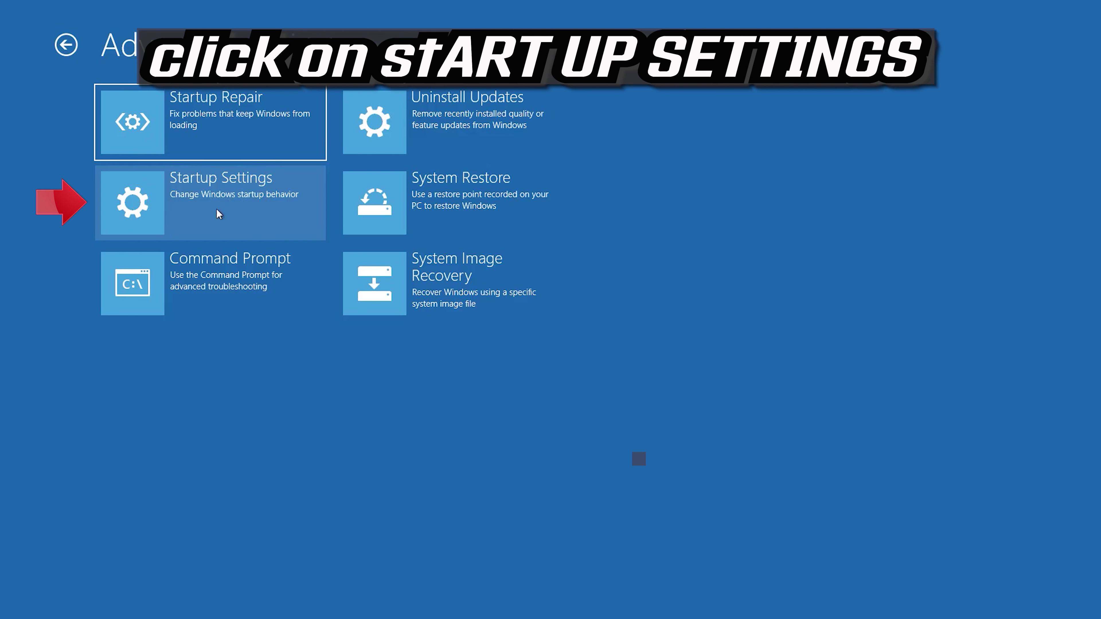
left_click(228, 208)
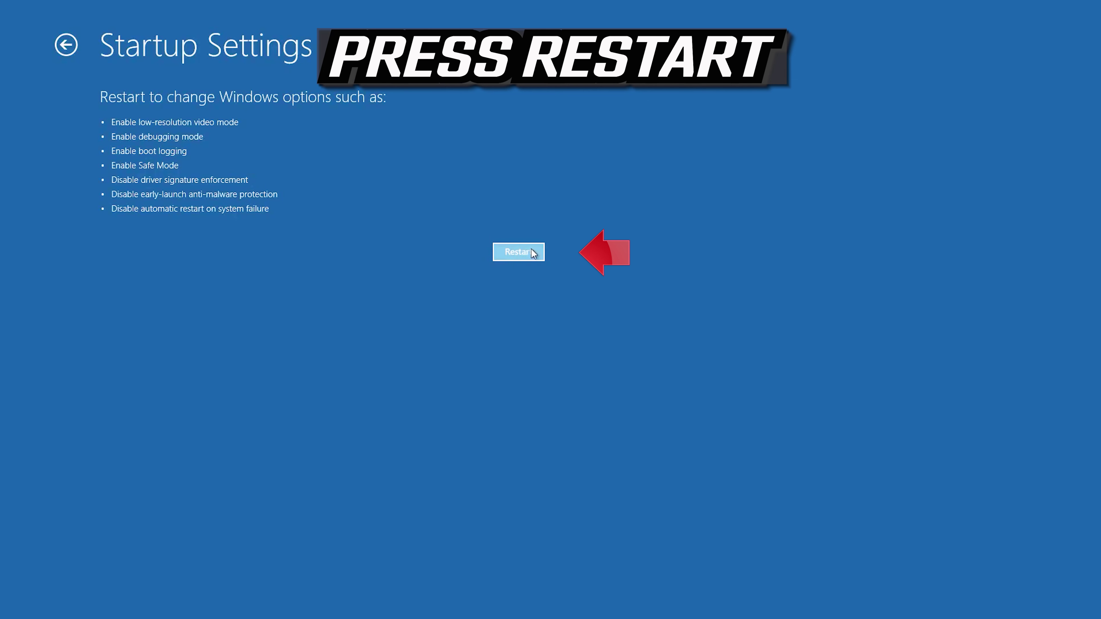
left_click(510, 260)
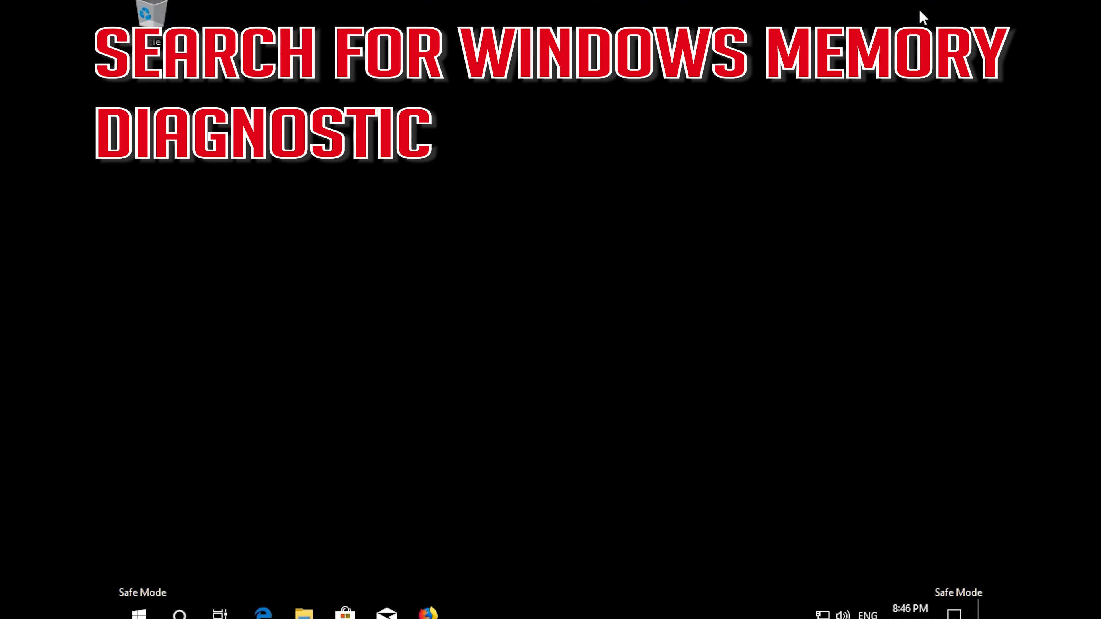
Search Start for 'memory' and launch Windows Memory Diagnostic.
key("super")
type("memo")
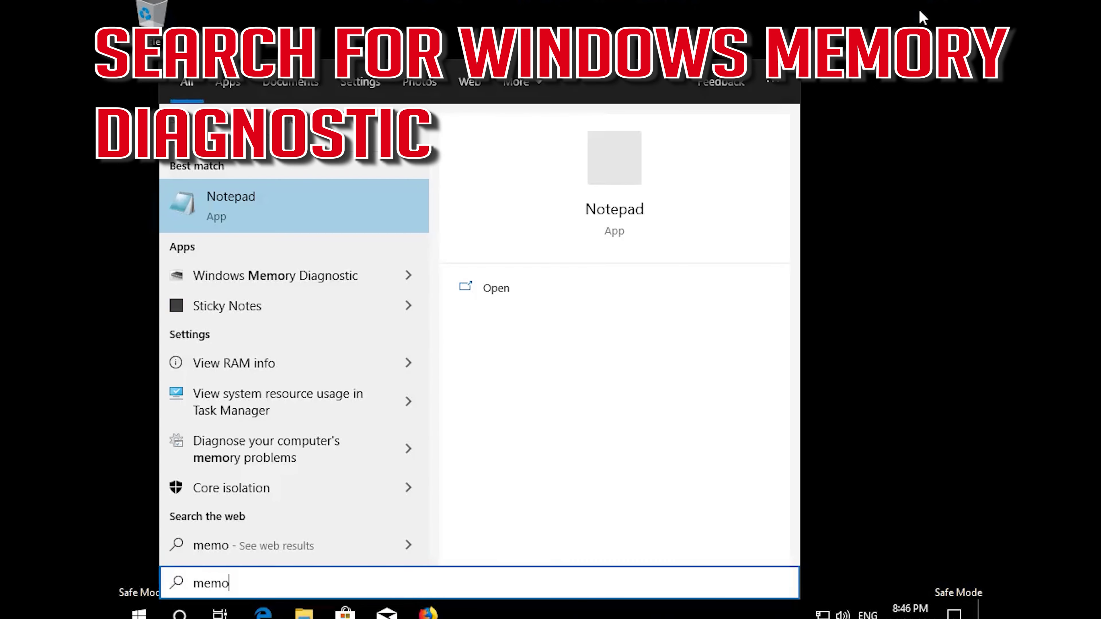
type("ry")
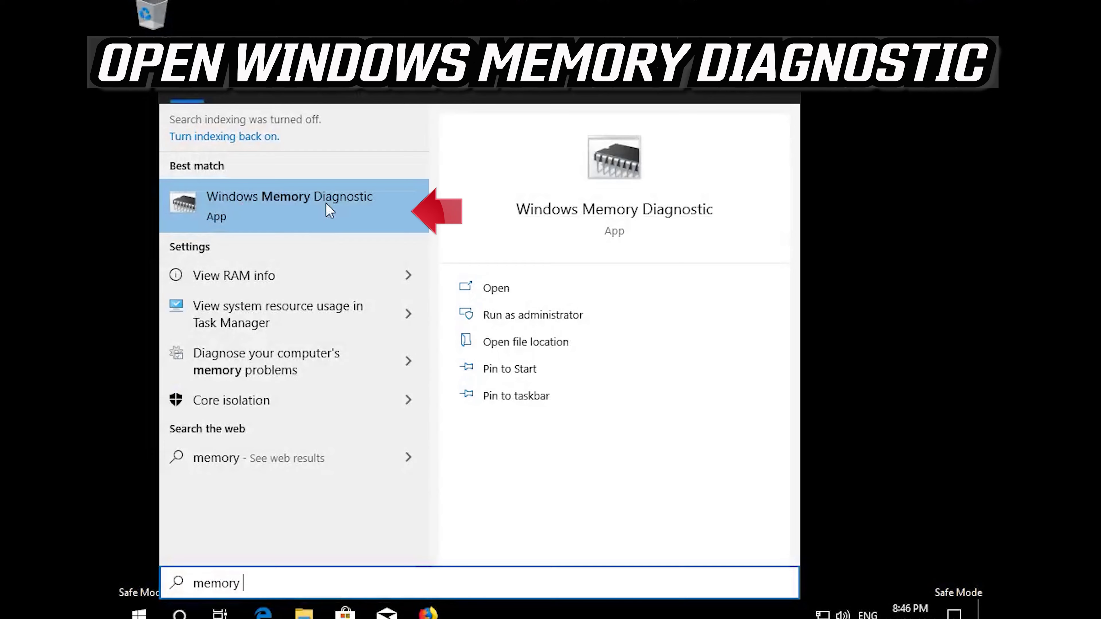
left_click(307, 209)
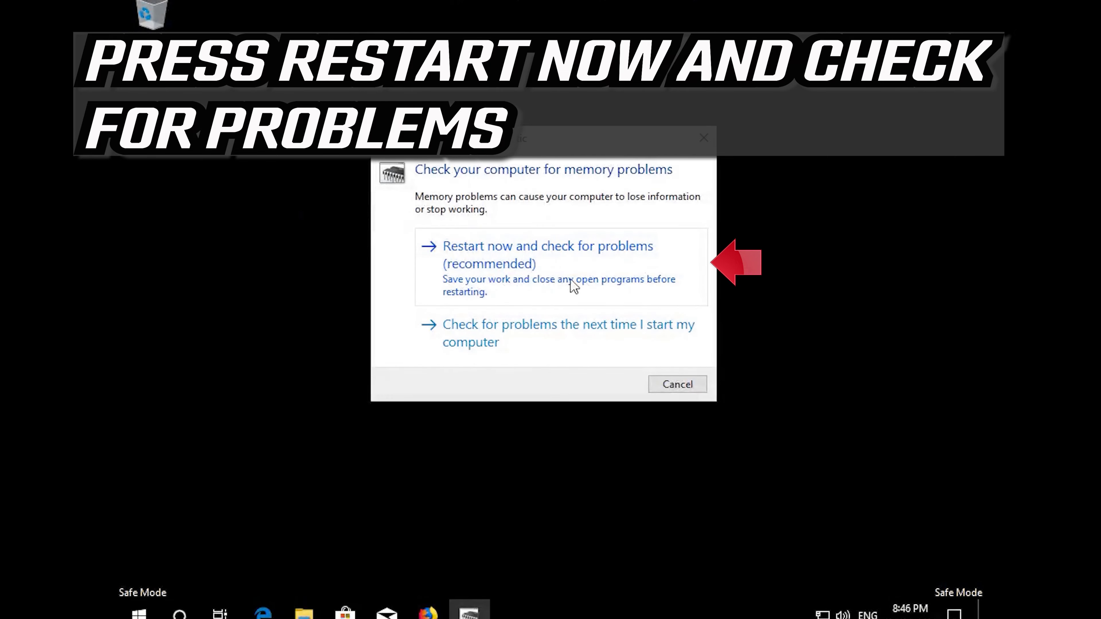
Choose 'Restart now and check for problems (recommended)' to begin the memory test.
left_click(587, 286)
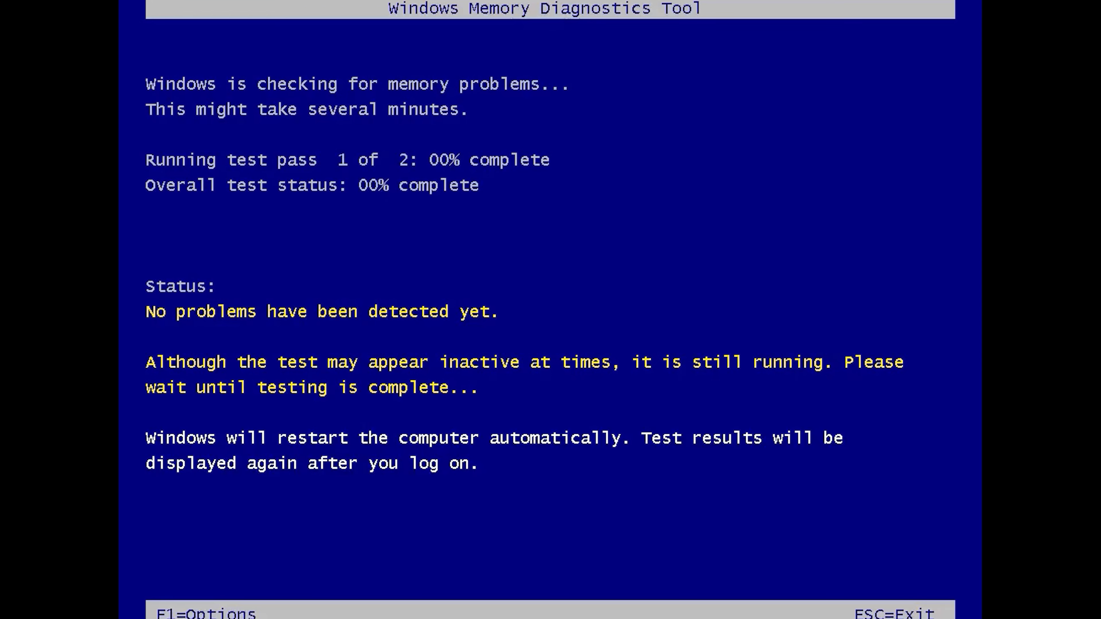